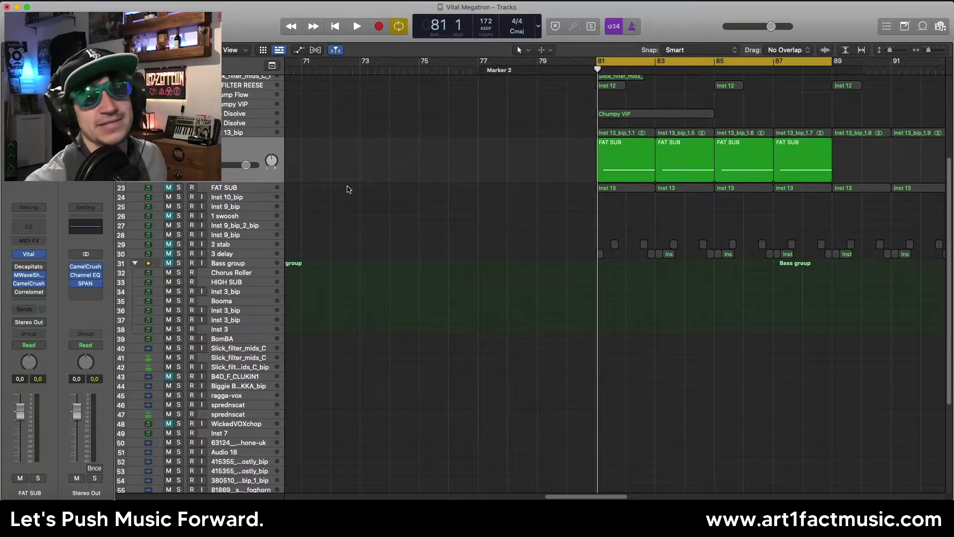
Scroll left in Logic Pro to reach the FAT SUB track's Vital instrument.
scroll(388, 273, left, 2)
scroll(388, 269, left, 4)
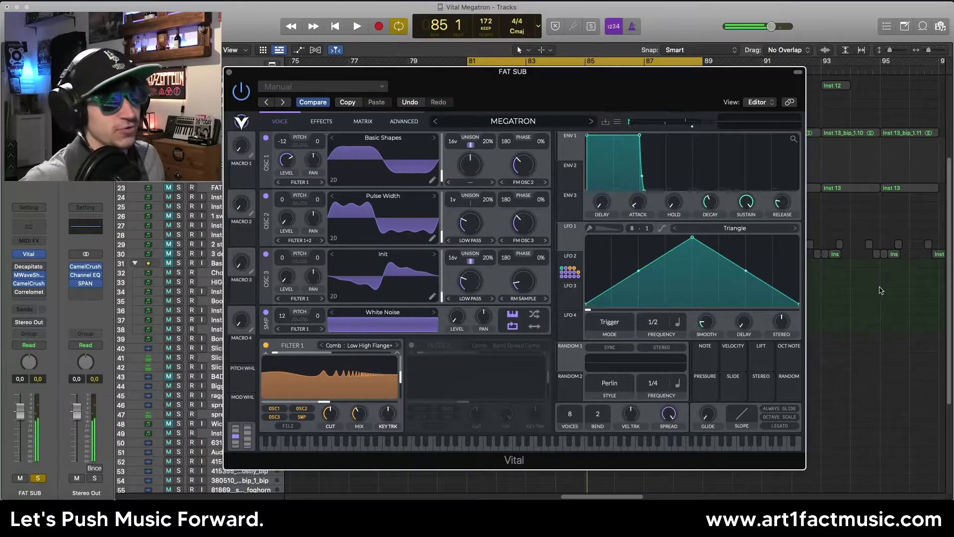
Nudge the Vital window up and check the Effects page before returning to Voice.
drag(706, 94, 703, 84)
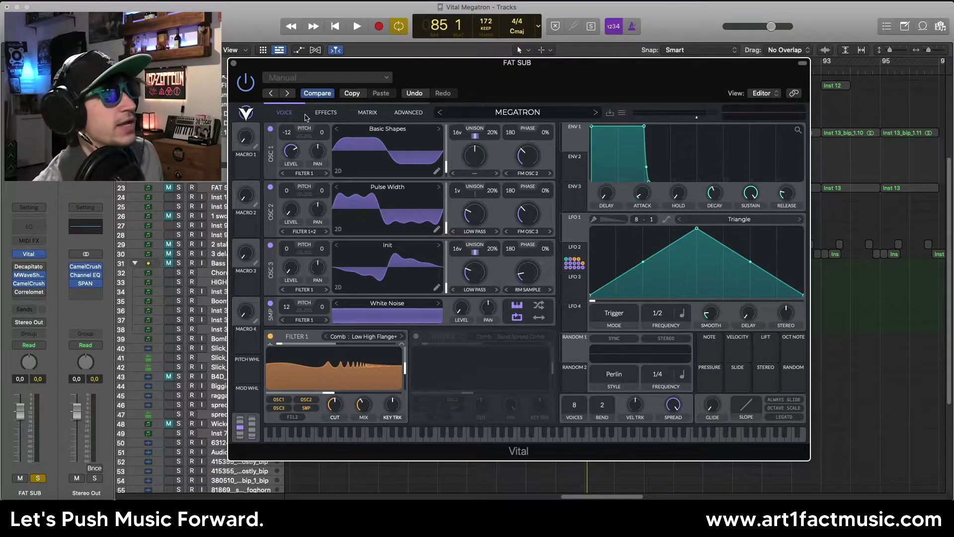
click(305, 118)
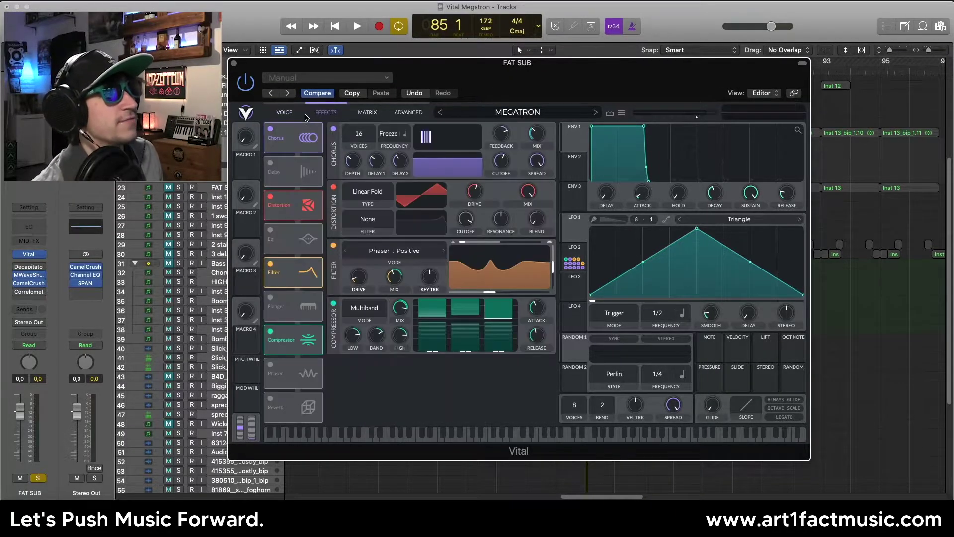
click(282, 113)
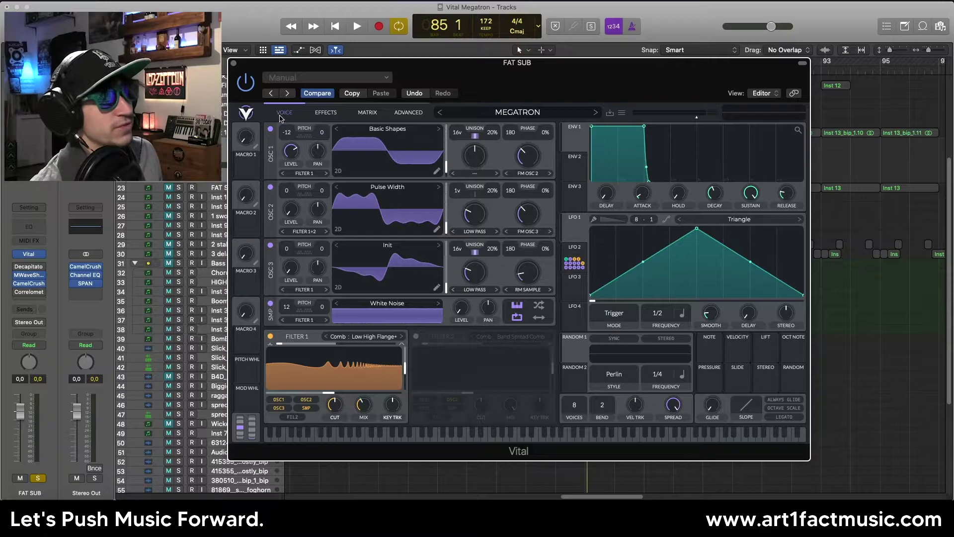
Switch off OSC 2, OSC 3 and the white noise SMP oscillator.
click(270, 187)
click(271, 245)
click(271, 303)
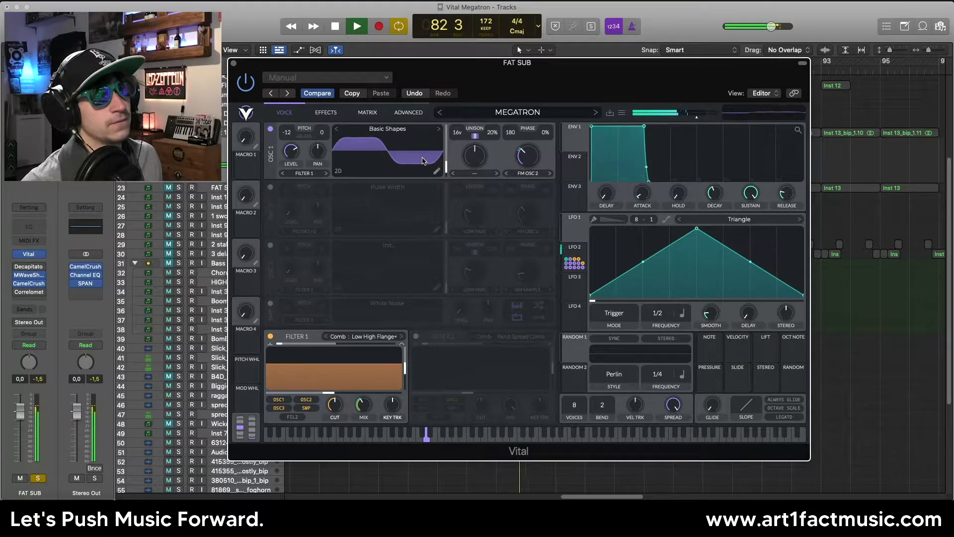
Stop playback, re-enable OSC 2 and OSC 3 to audition them, then go to the Advanced page.
key(space)
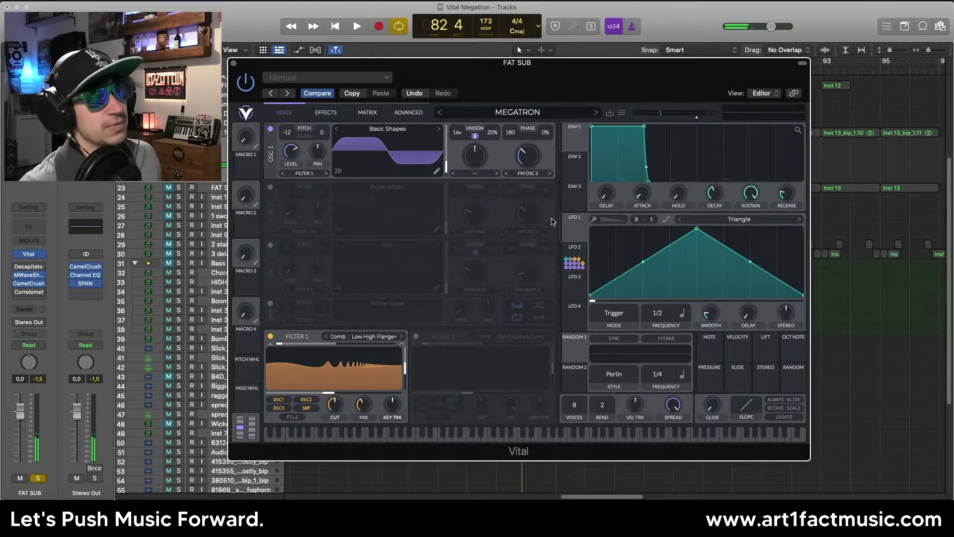
click(269, 187)
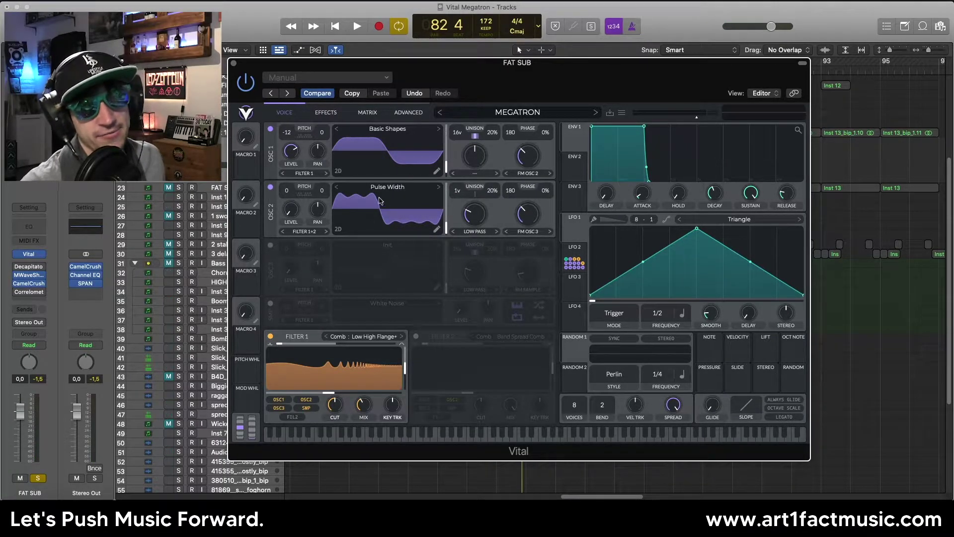
click(271, 246)
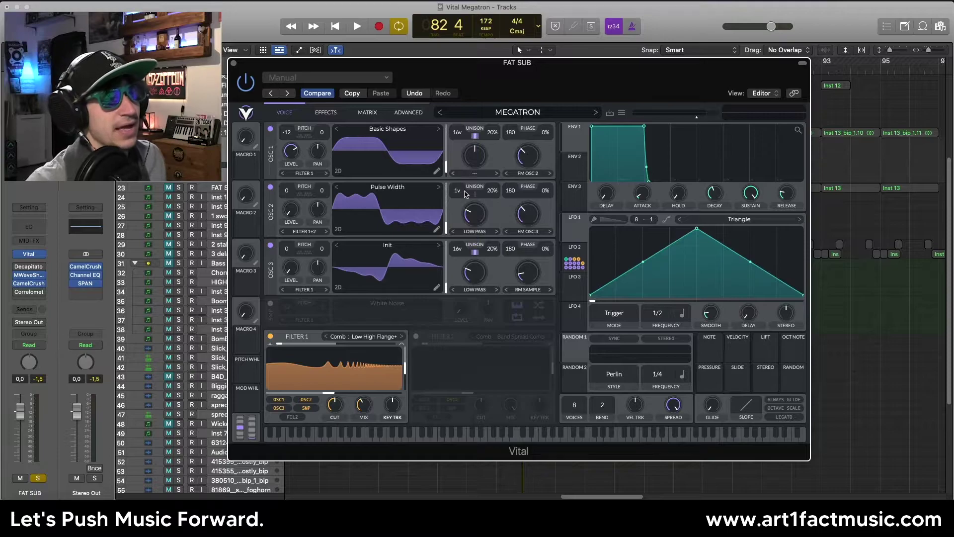
click(408, 113)
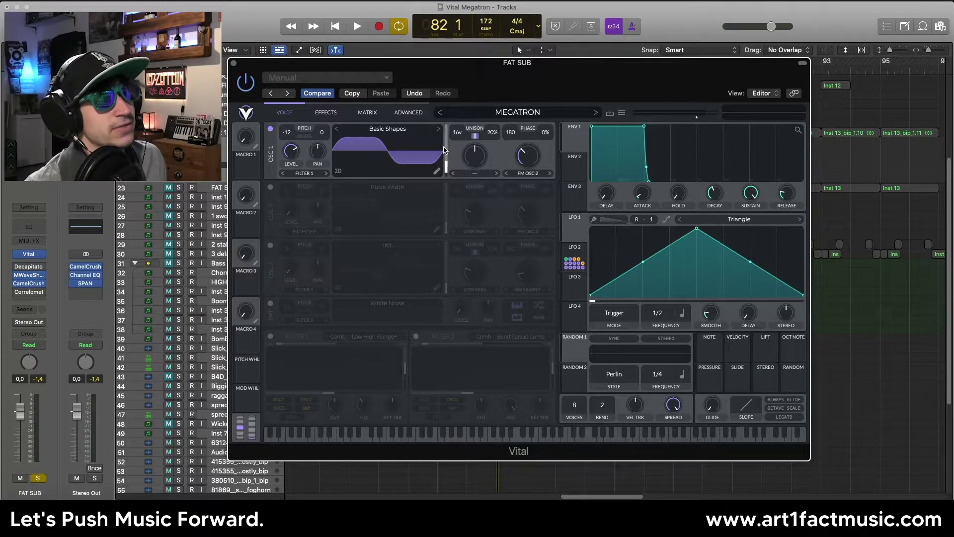
Push OSC 1's stereo unison to 100%, then settle it around 83% while auditioning.
click(409, 113)
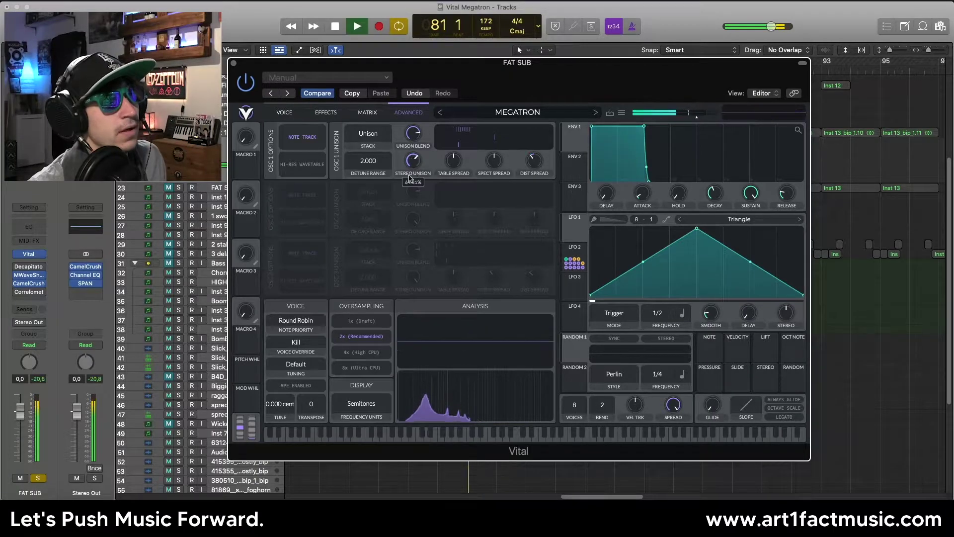
drag(409, 178, 412, 165)
key(space)
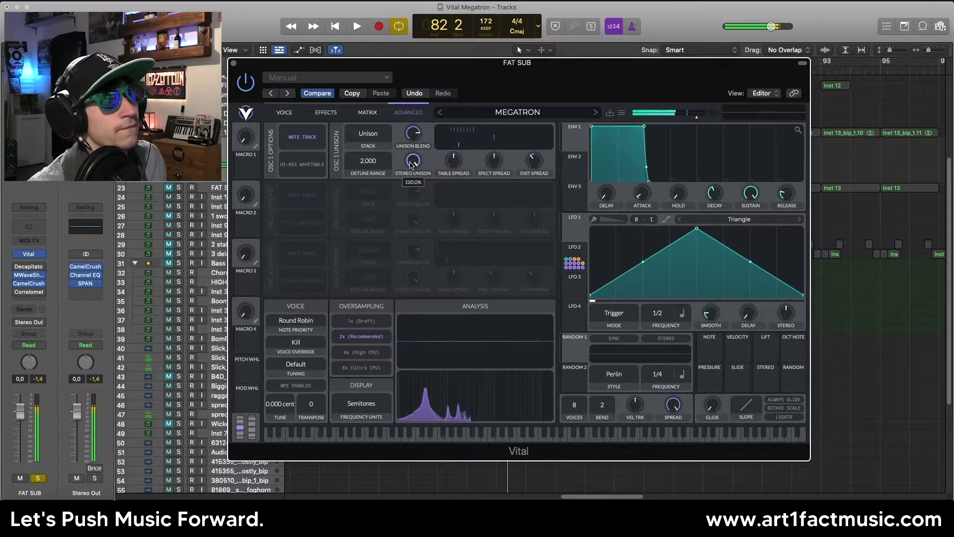
key(space)
mouse_move(411, 165)
mouse_down()
mouse_move(409, 177)
mouse_move(412, 158)
mouse_up()
key(space)
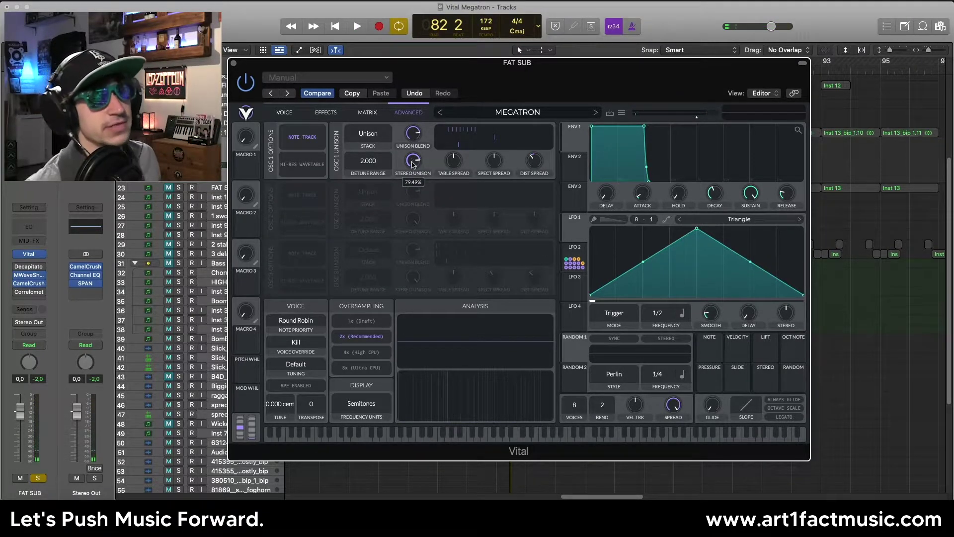
Inspect LFO 2's curve and glance at the effects chain before returning to the oscillators.
click(577, 247)
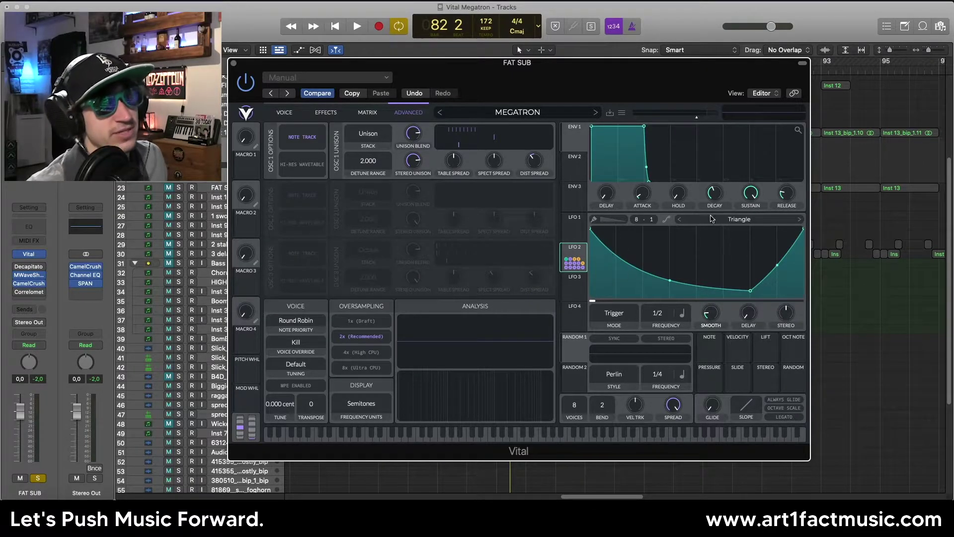
mouse_move(531, 162)
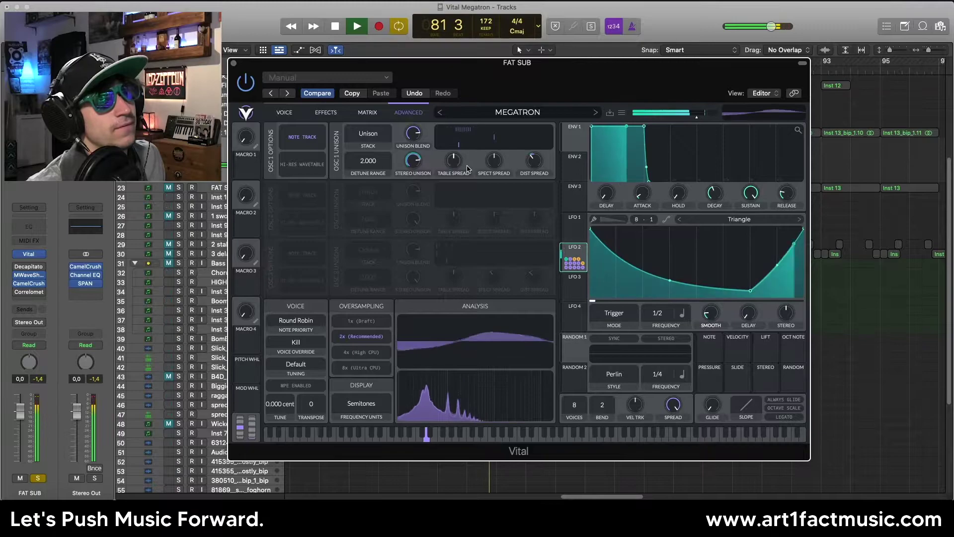
key(space)
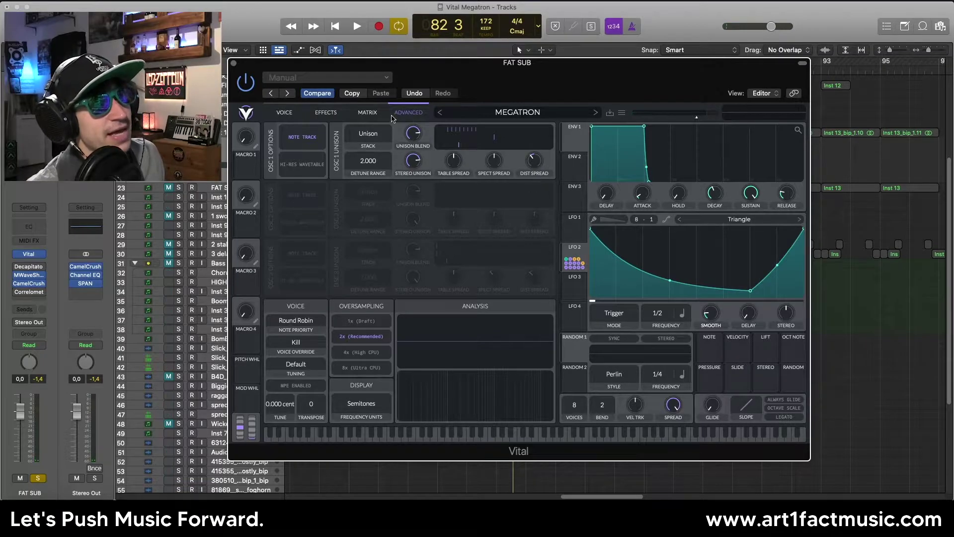
click(322, 113)
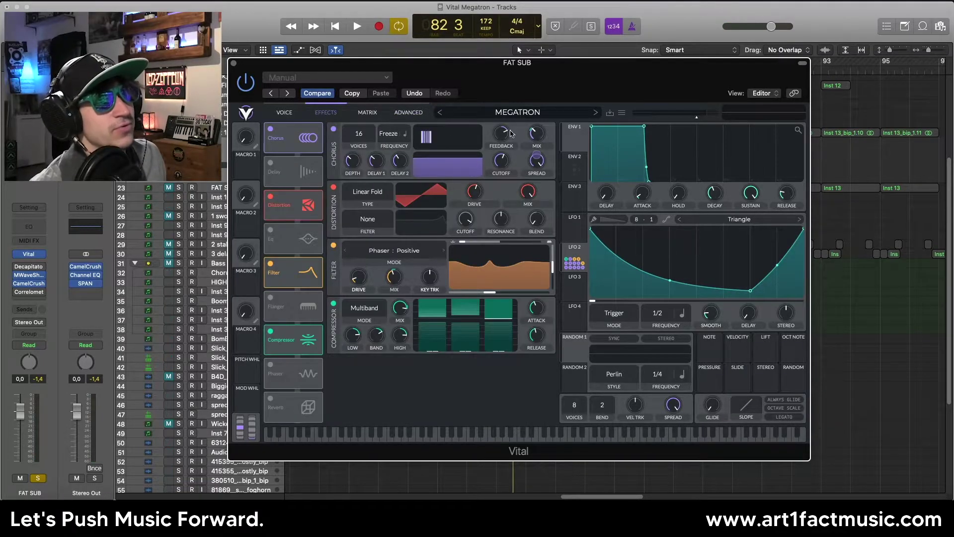
click(285, 112)
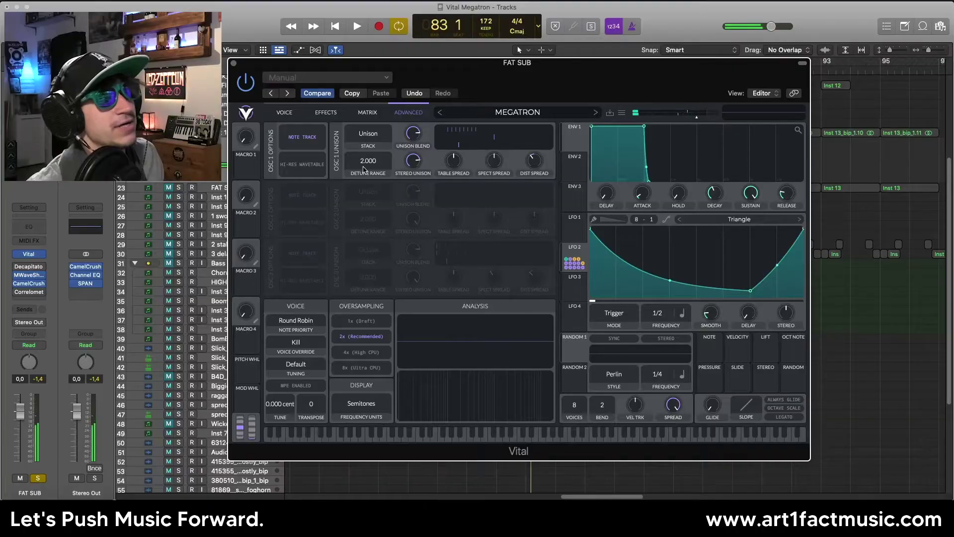
Audition OSC 1's Major Chord and Harmonics unison stacks.
click(366, 139)
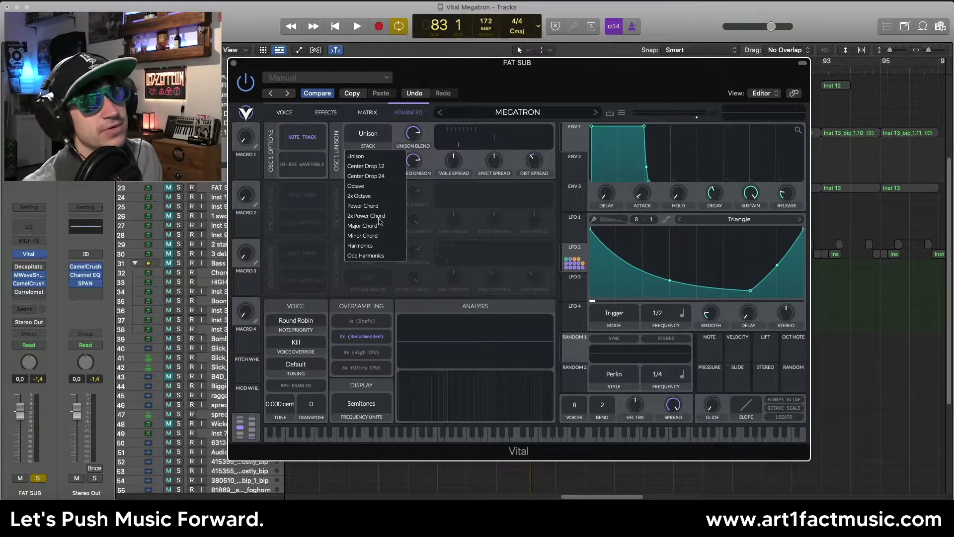
click(375, 226)
key(space)
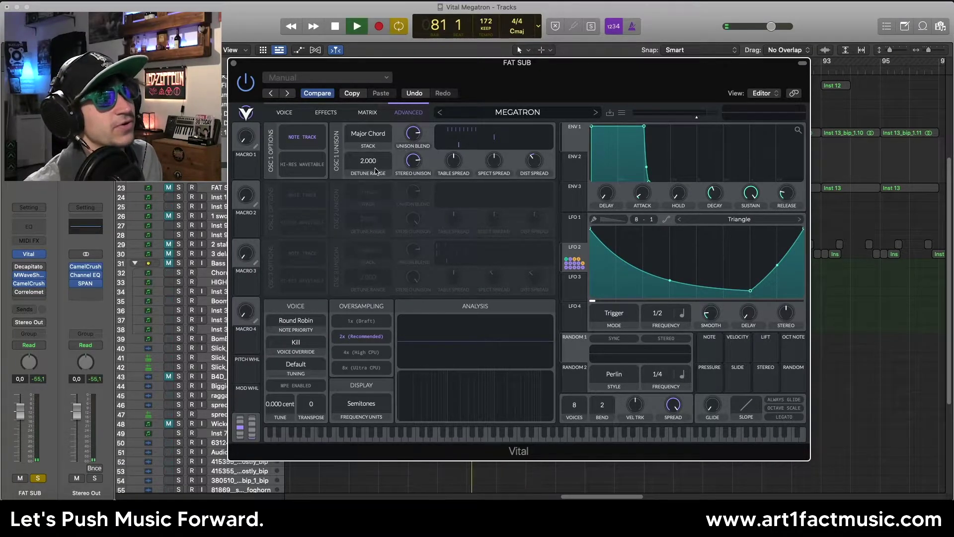
click(372, 133)
click(370, 245)
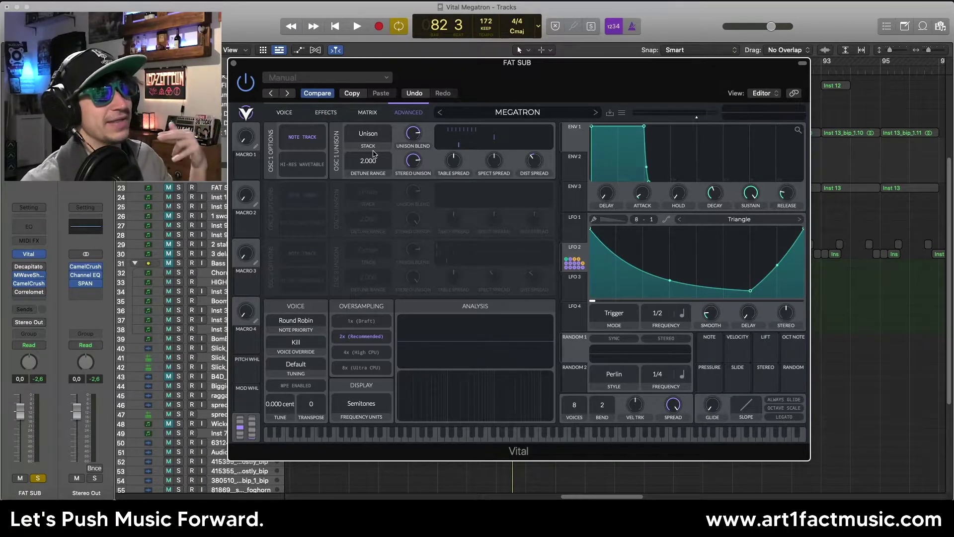
Glance at the effects chain, return to the oscillators and audition the patch.
click(326, 113)
click(283, 113)
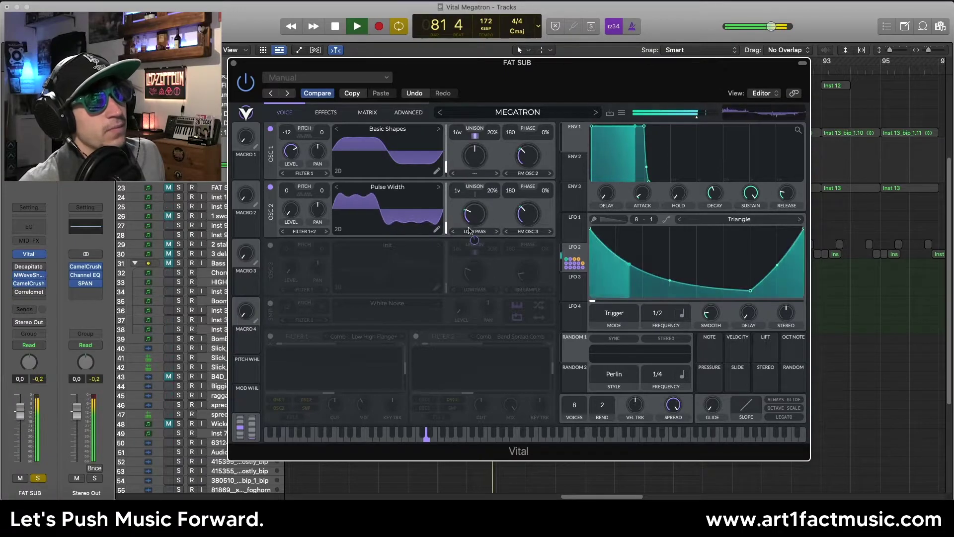
key(space)
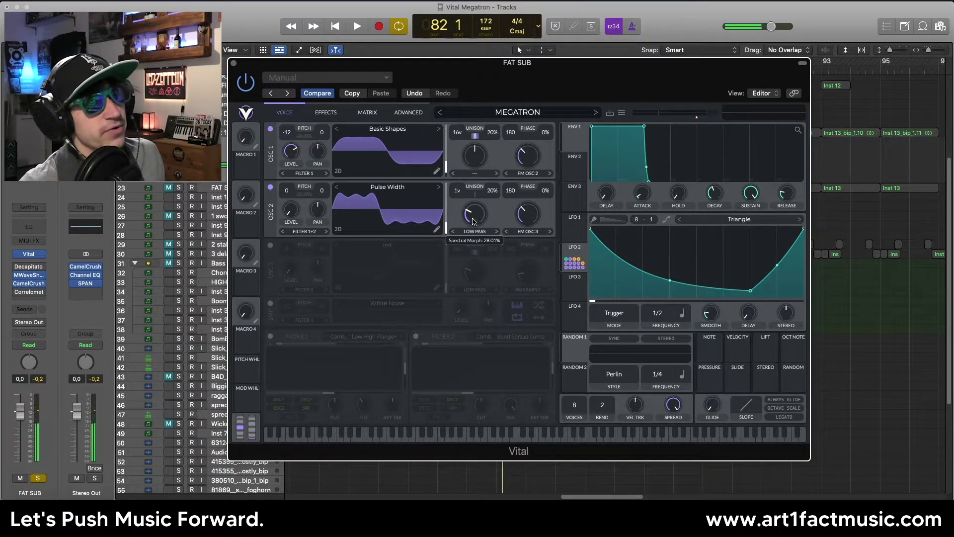
key(space)
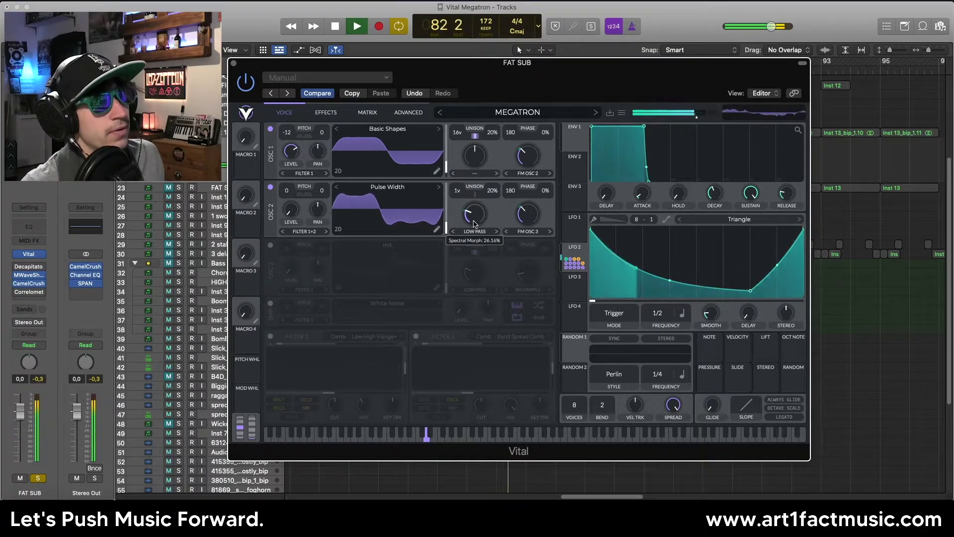
key(space)
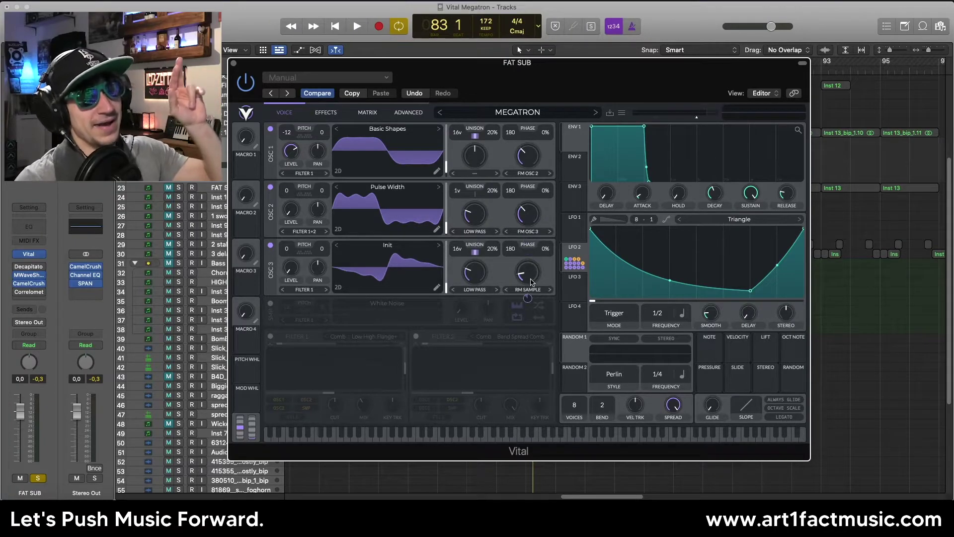
Enable the White Noise sample layer and toggle OSC 3 off and on to compare.
click(271, 304)
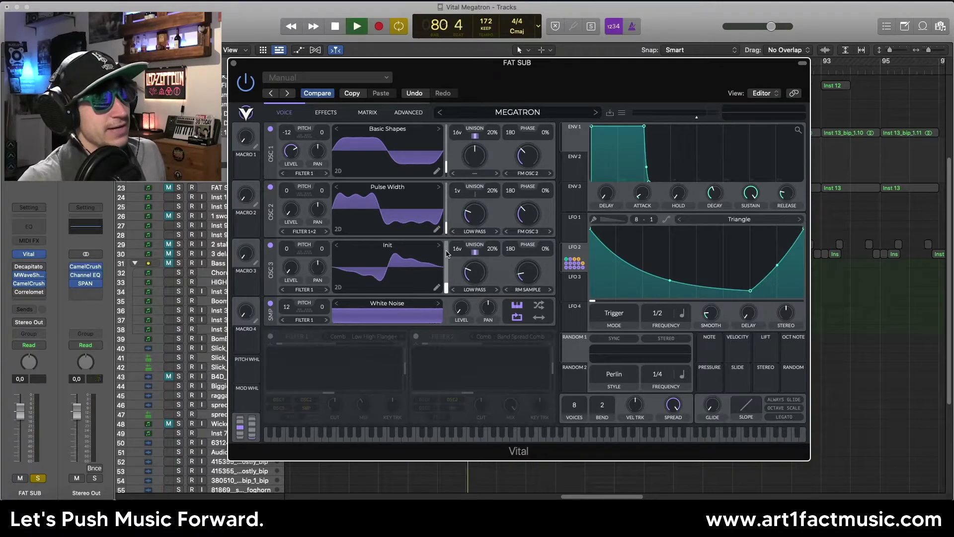
key(space)
click(270, 245)
key(space)
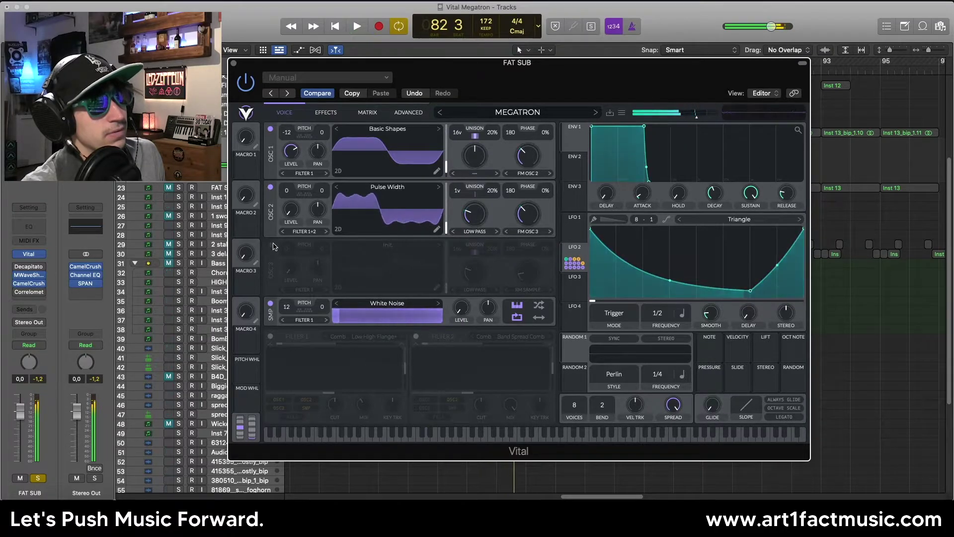
click(270, 245)
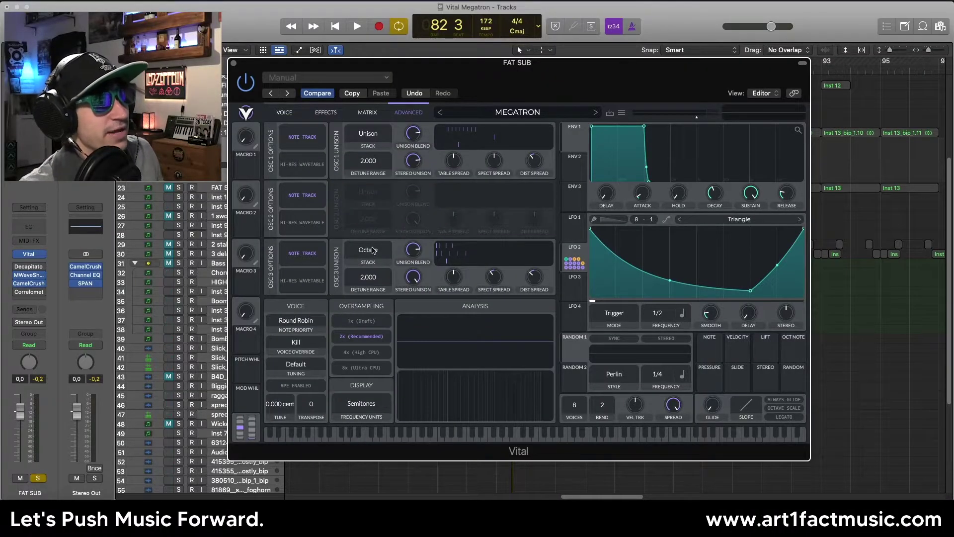
click(373, 250)
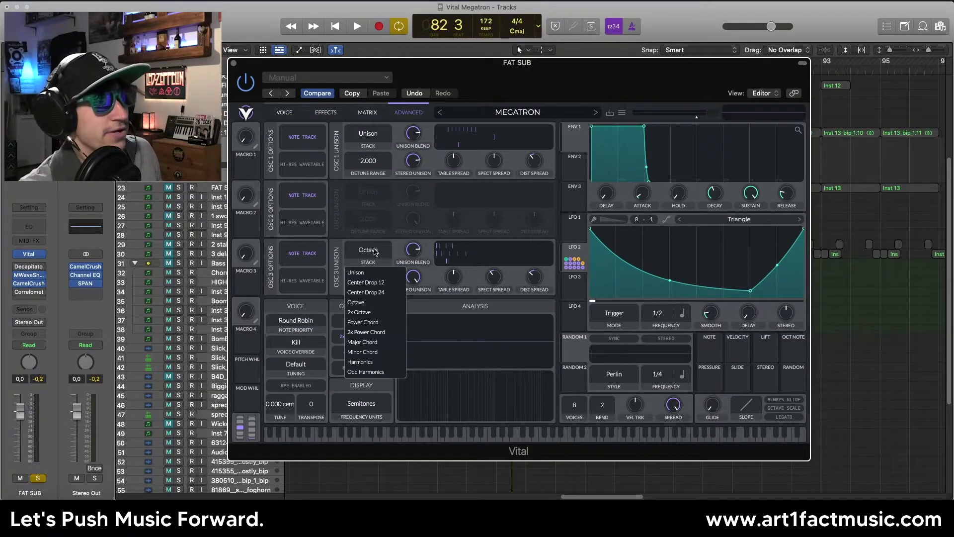
click(365, 273)
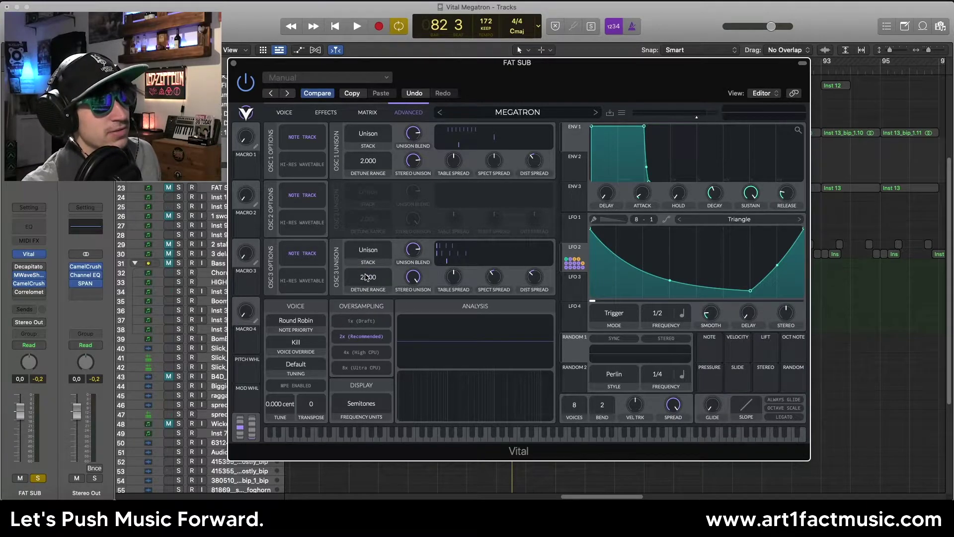
key(space)
click(377, 249)
click(386, 333)
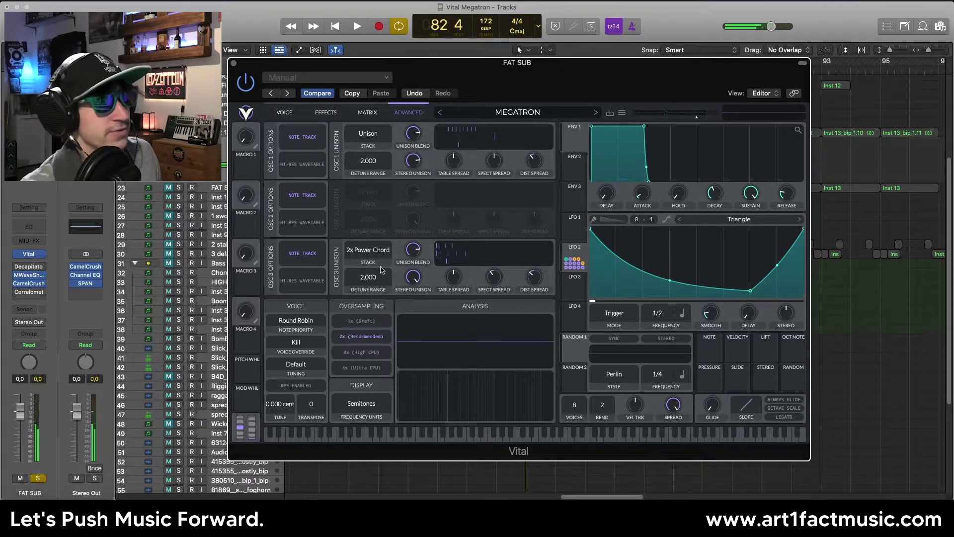
click(379, 252)
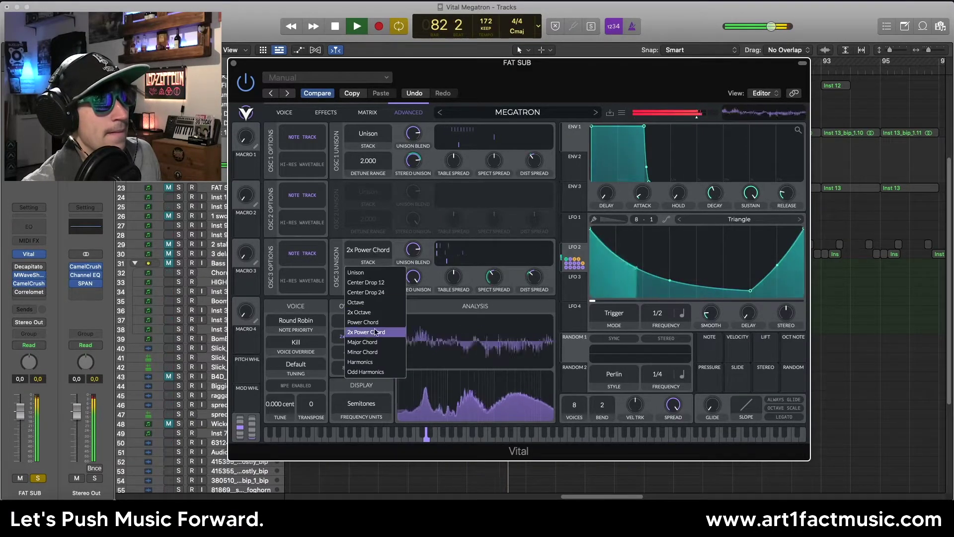
click(373, 361)
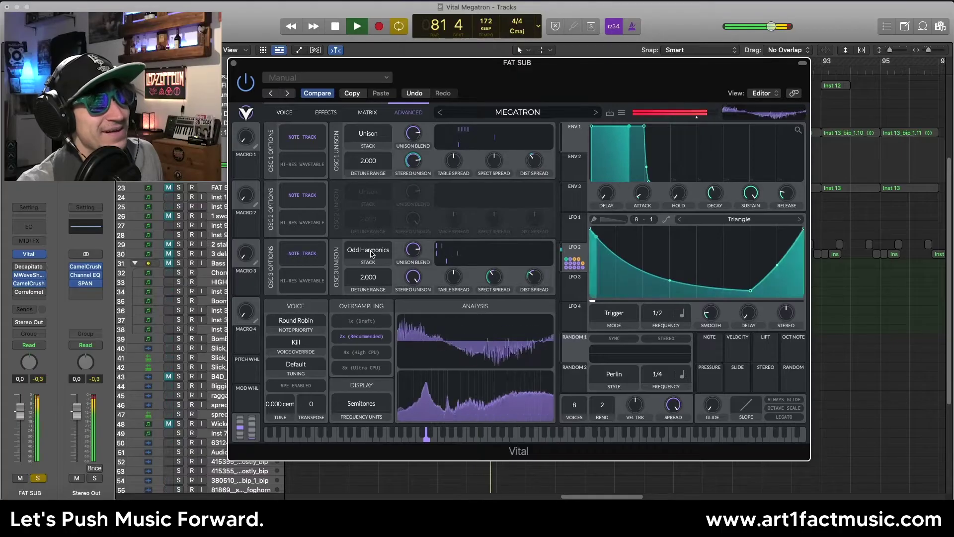
key(space)
click(372, 251)
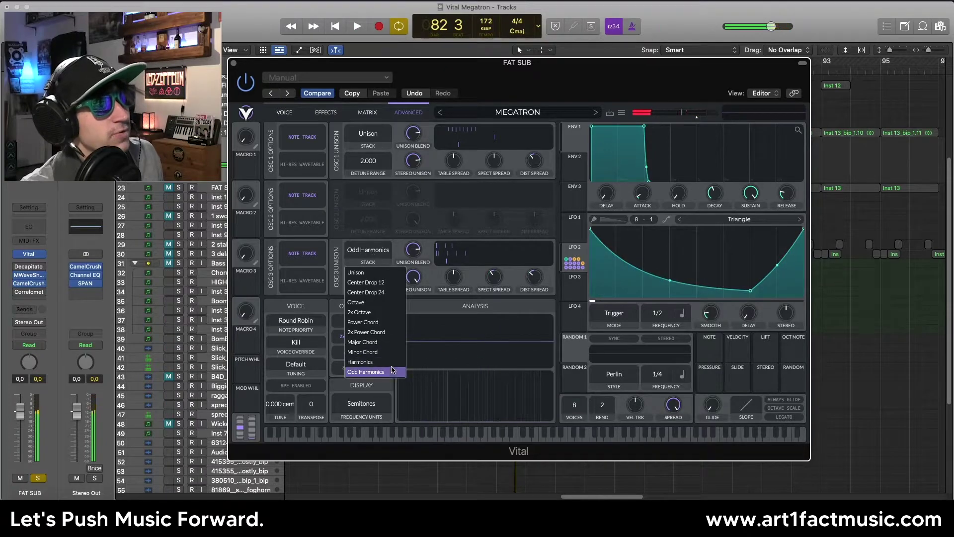
click(376, 303)
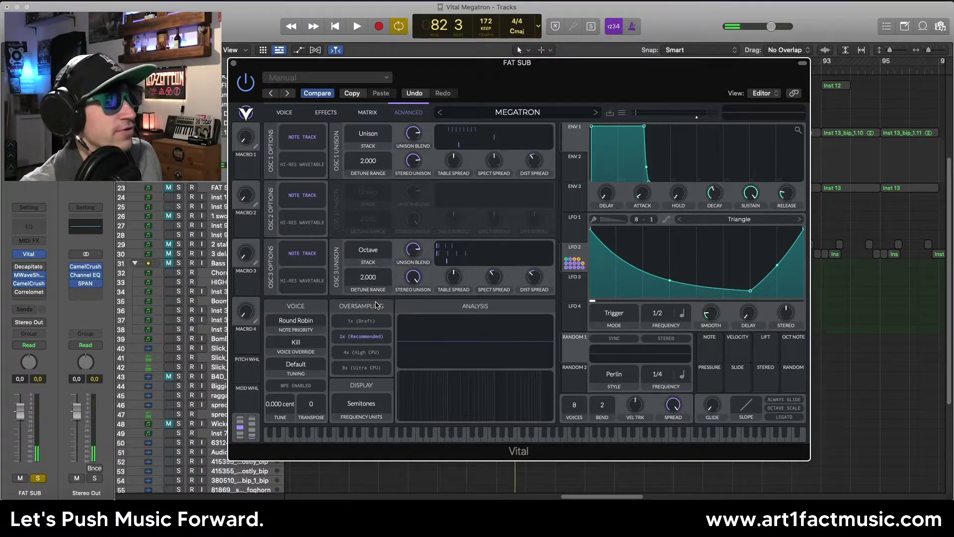
key(space)
click(374, 251)
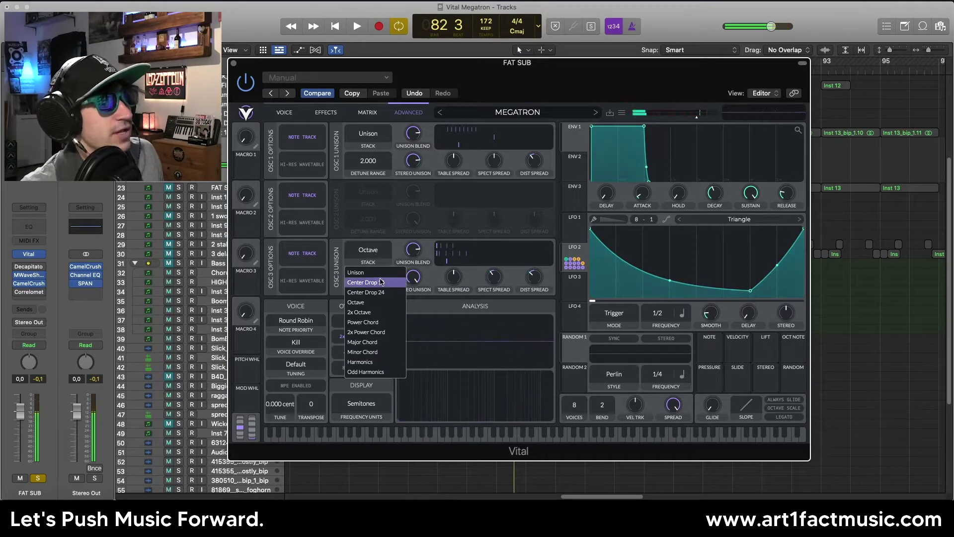
click(375, 272)
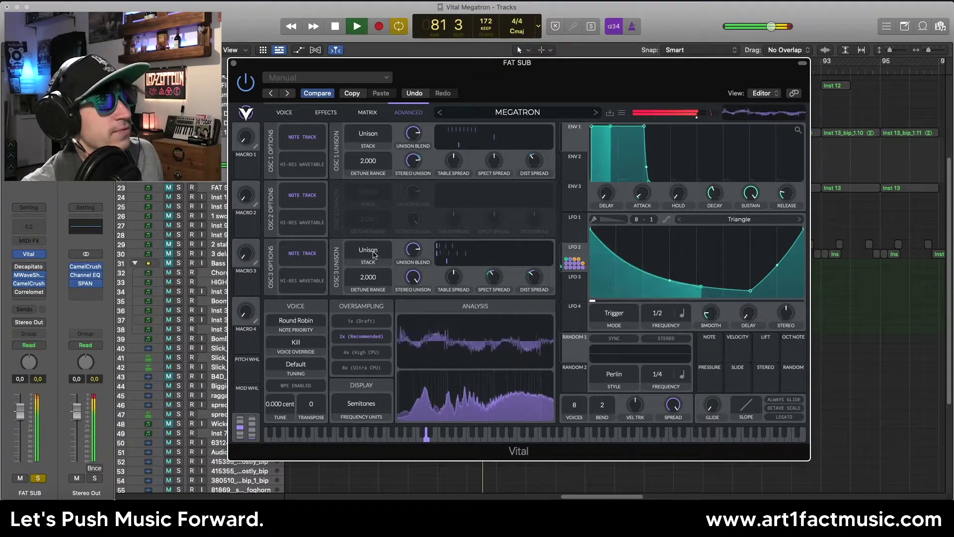
click(375, 258)
key(space)
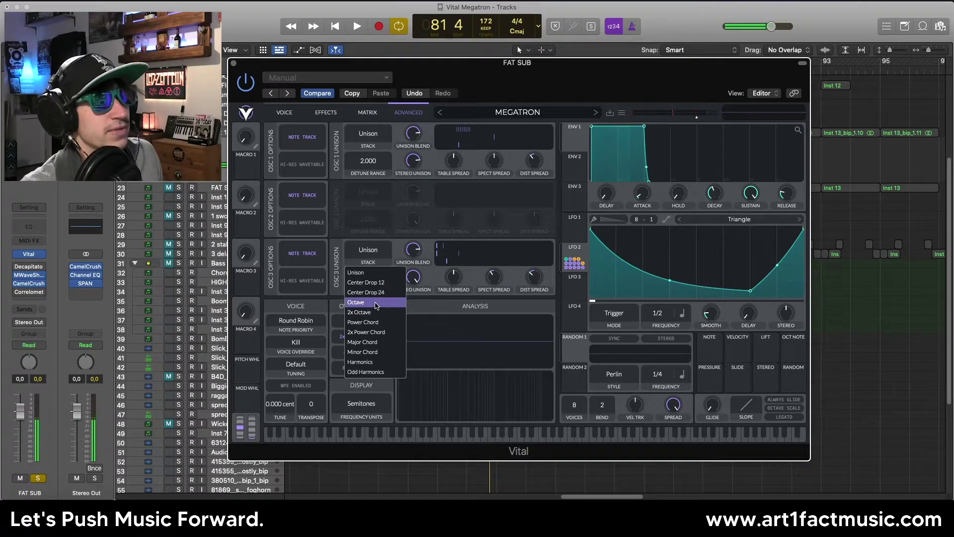
click(376, 302)
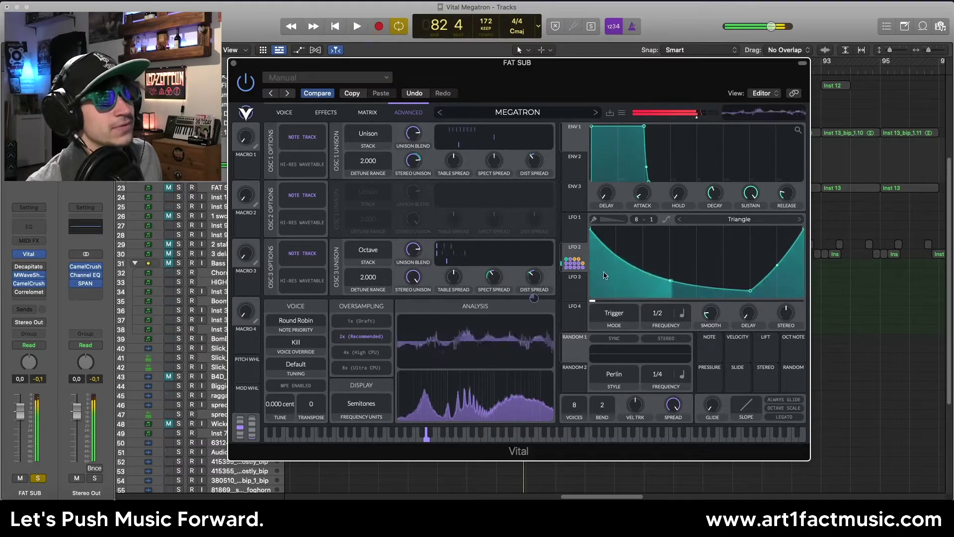
Stop playback and return to Vital's Voice page.
key(space)
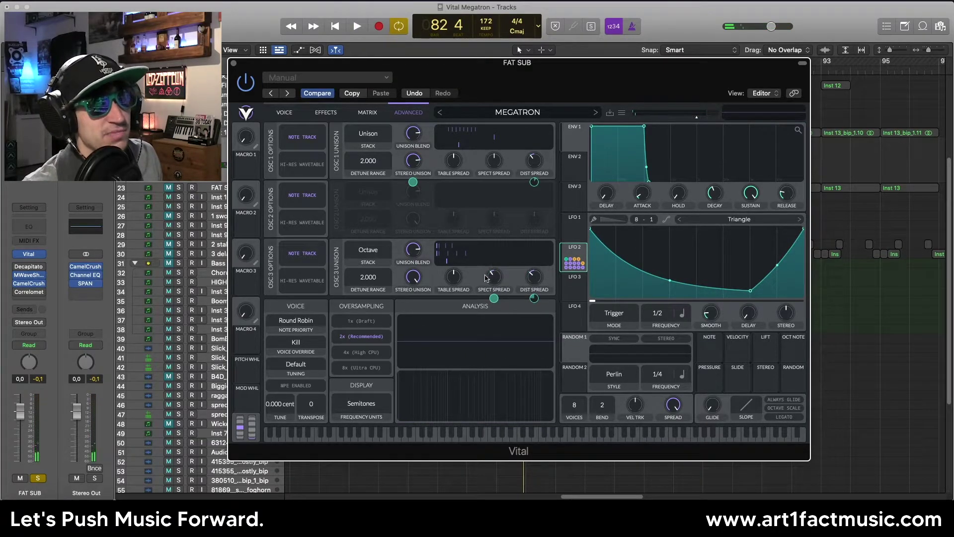
click(292, 113)
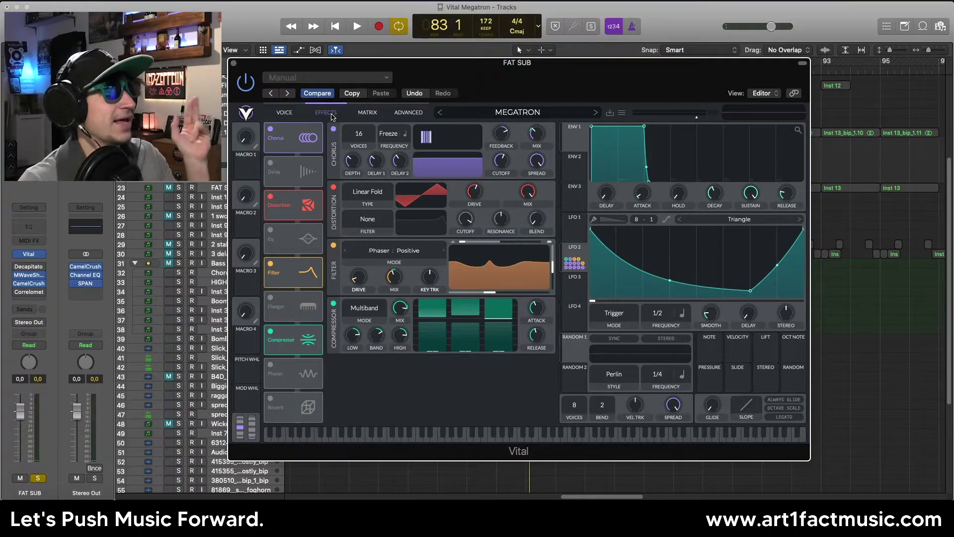
Toggle the Chorus off and back on during playback to compare.
click(334, 129)
key(space)
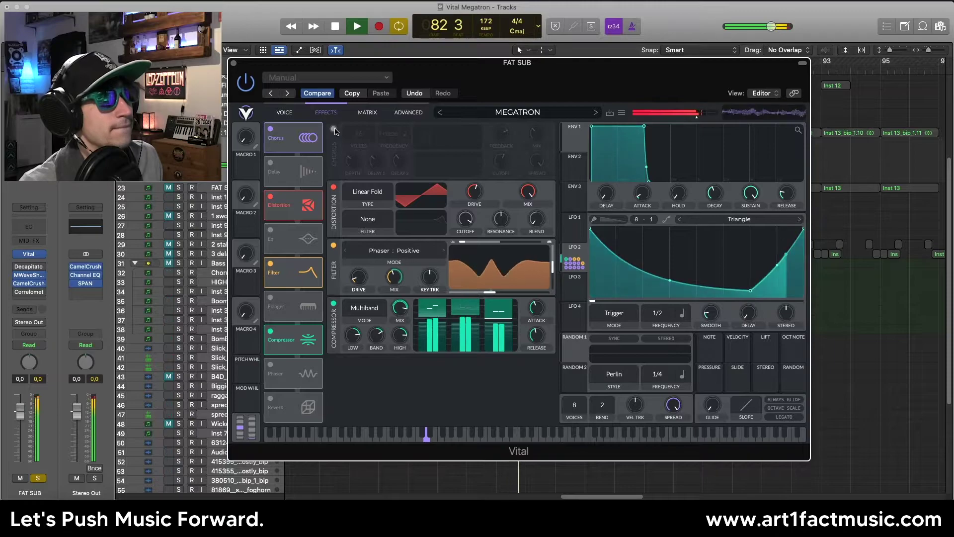
click(334, 130)
key(space)
Bypass the distortion, chorus, phaser filter and compressor to hear the dry sound.
click(333, 187)
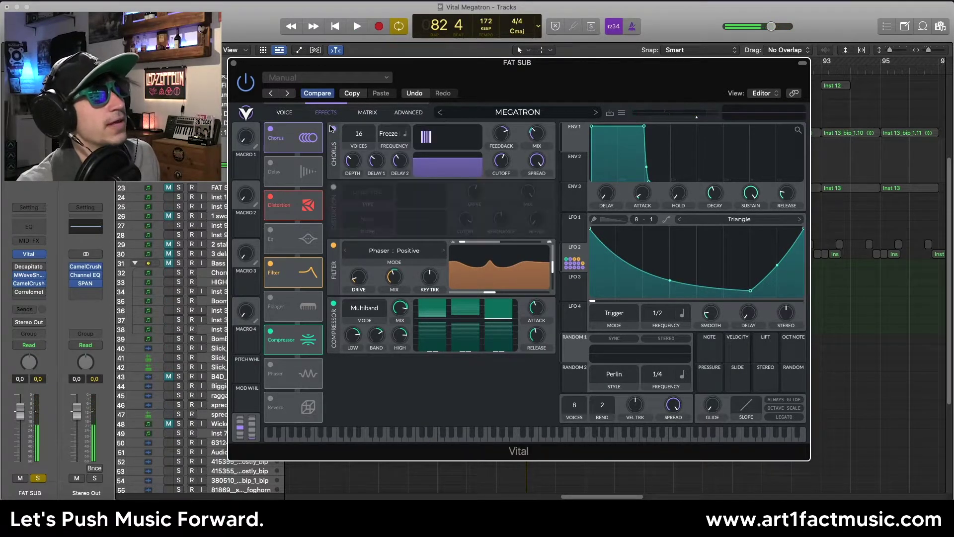
click(333, 129)
click(334, 244)
click(334, 303)
key(space)
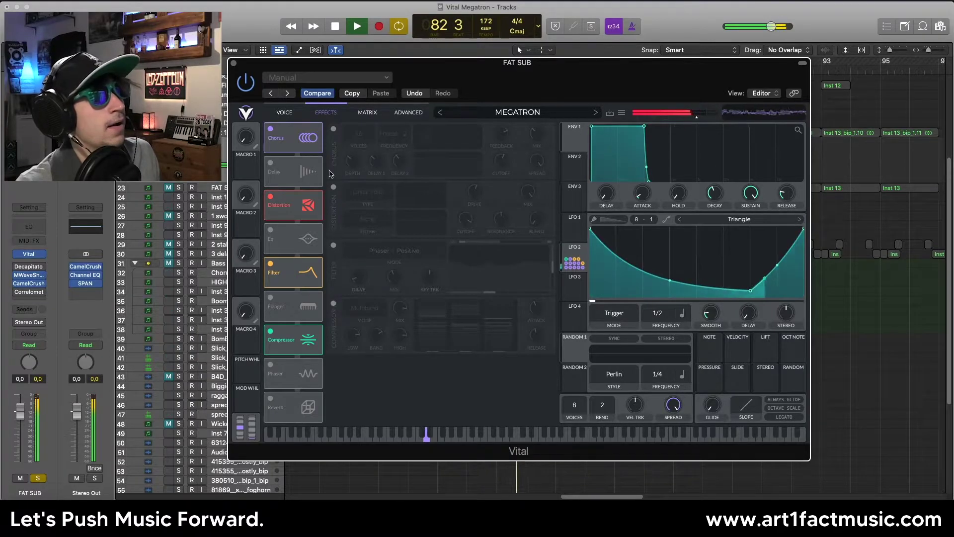
Re-enable the Chorus, then the Linear Fold distortion, while the loop plays.
click(334, 130)
key(space)
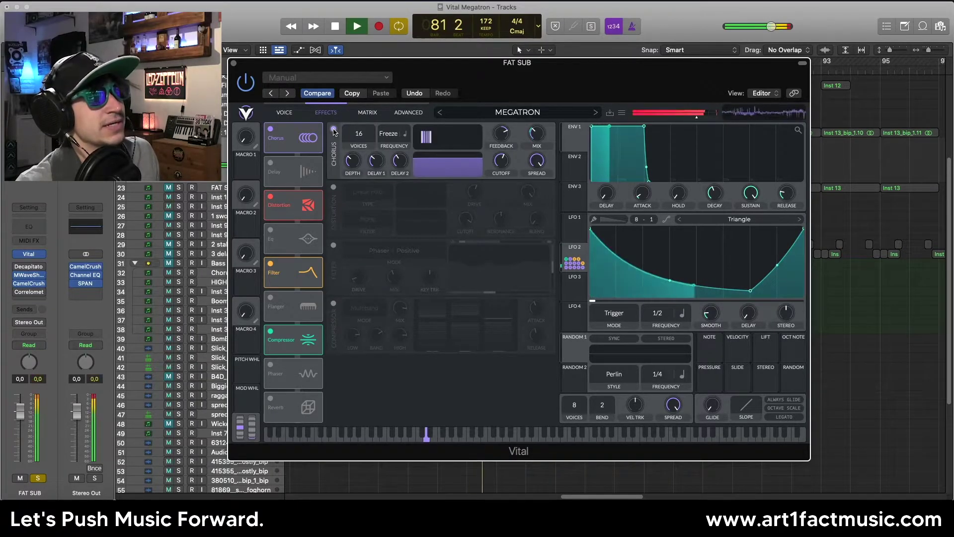
key(space)
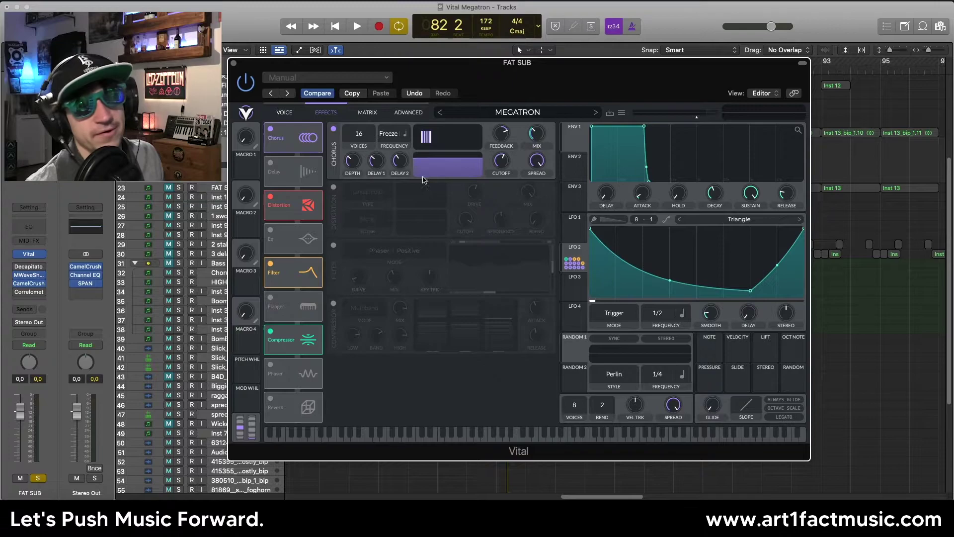
click(334, 187)
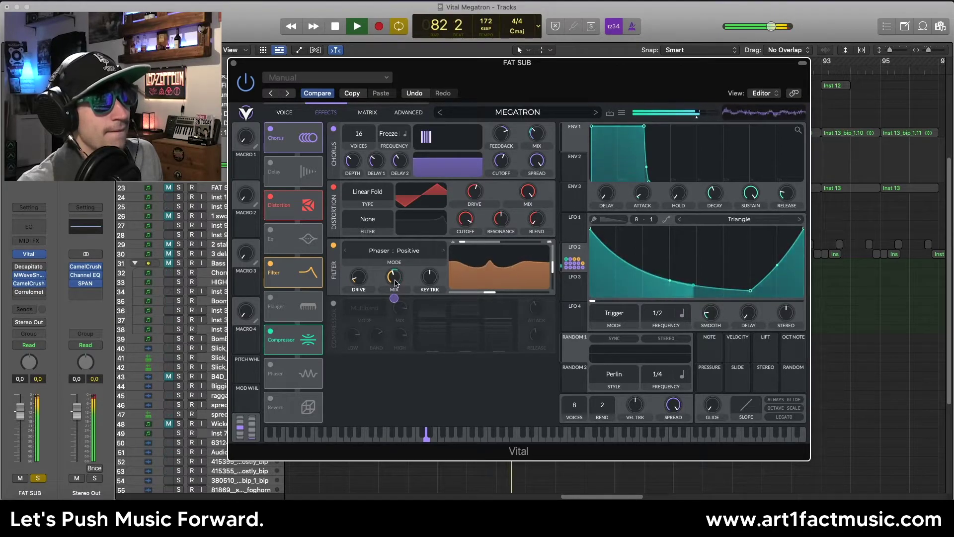
Toggle the Phaser: Positive filter effect off and on to compare.
click(333, 246)
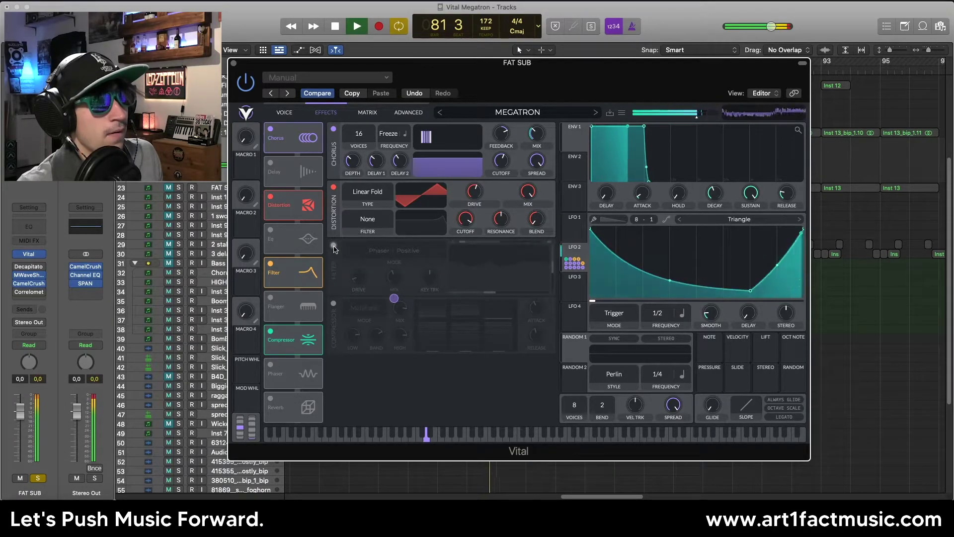
click(333, 245)
key(space)
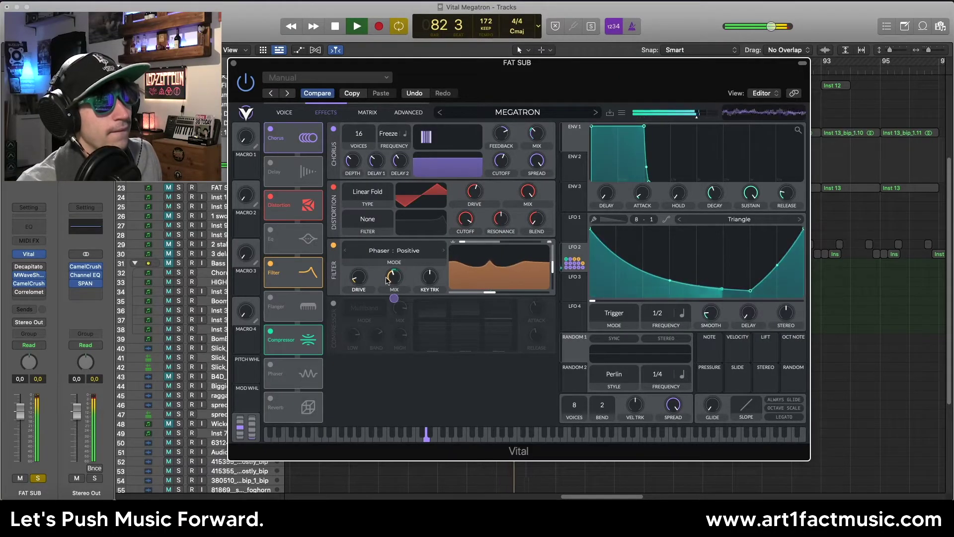
key(space)
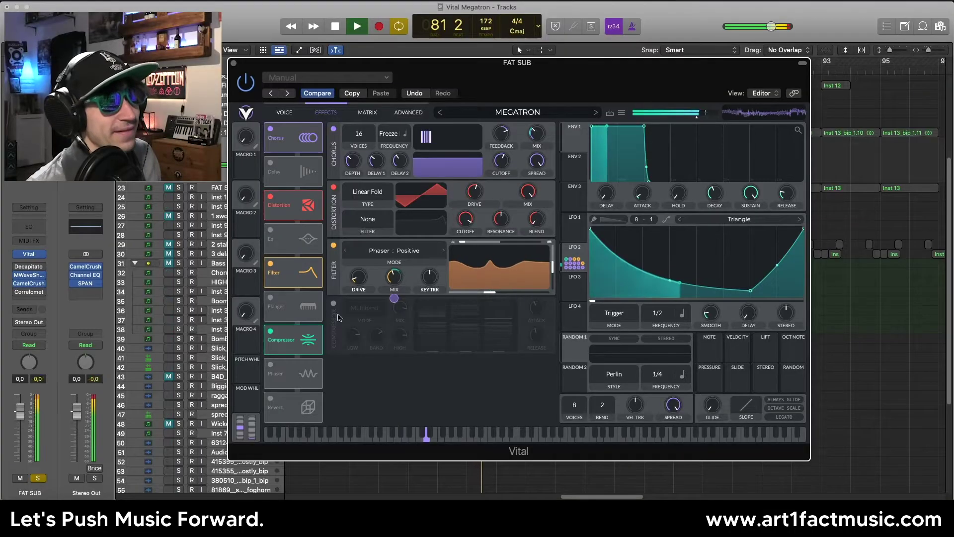
Switch the Multiband compressor back on, then return to the Voice page.
click(332, 304)
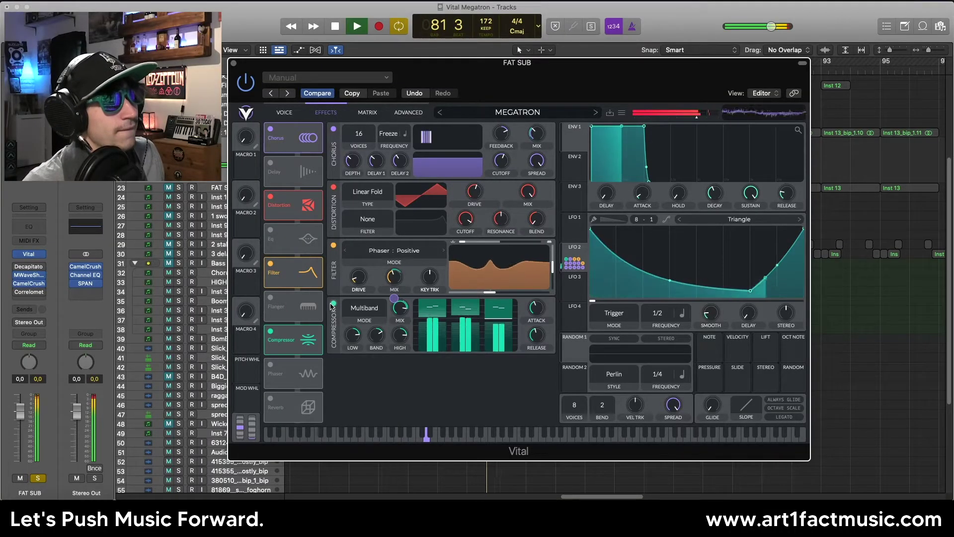
key(space)
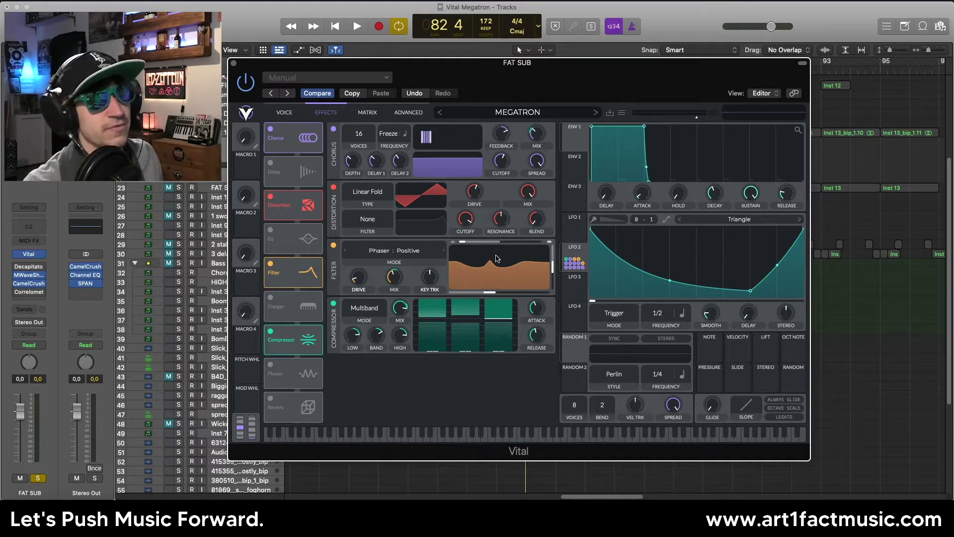
click(284, 113)
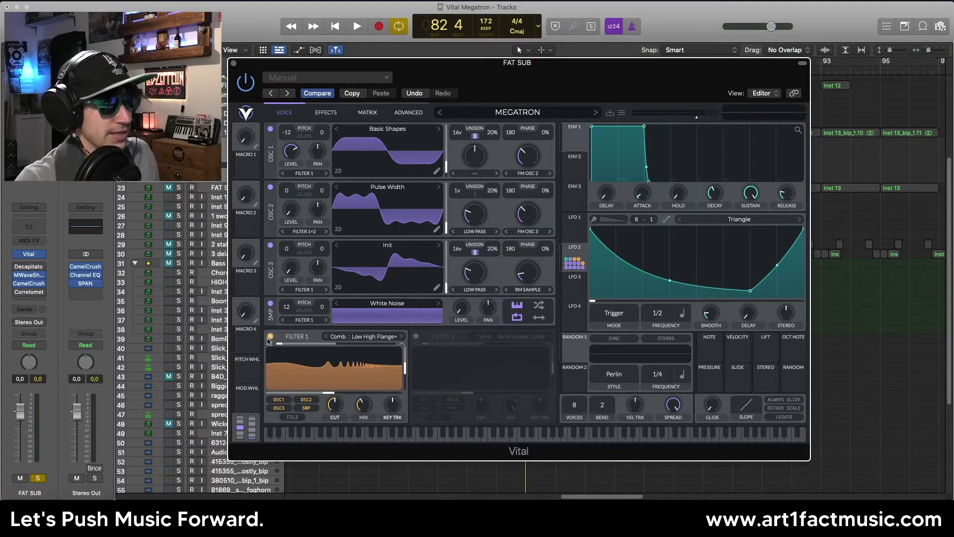
Raise Filter 1's Comb Low High Flange+ mix to 100% while the loop plays.
key(space)
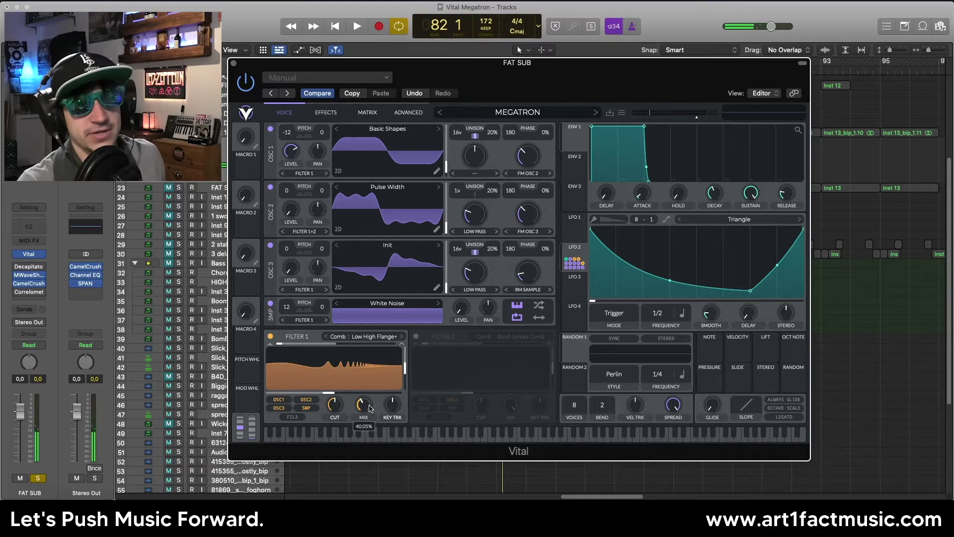
key(space)
drag(367, 403, 375, 341)
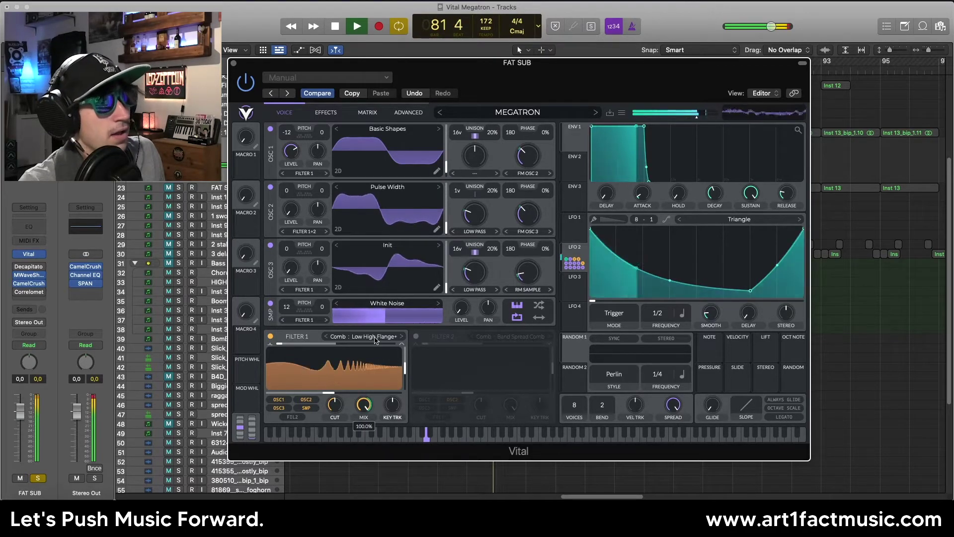
key(space)
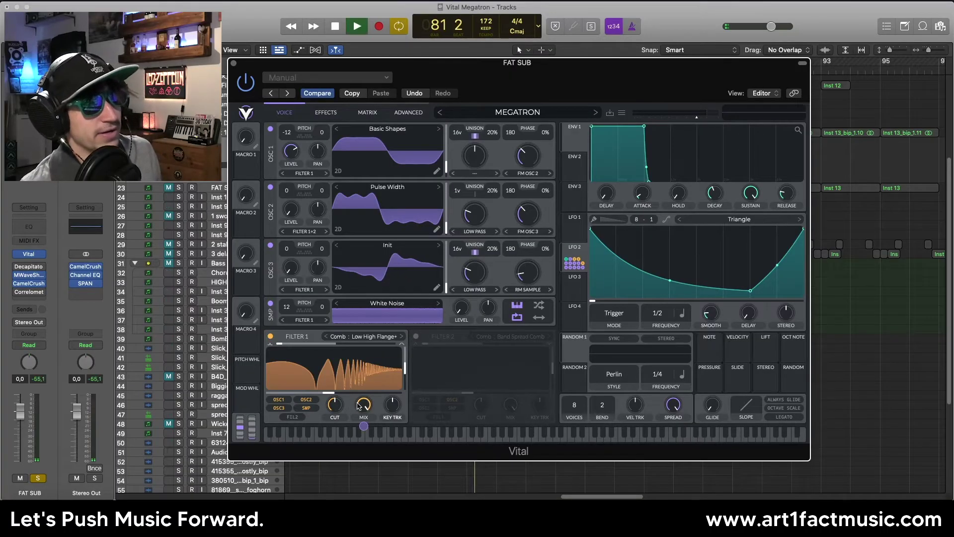
Lower Filter 1's mix to about 48%, then bypass Filter 1 briefly to compare.
key(space)
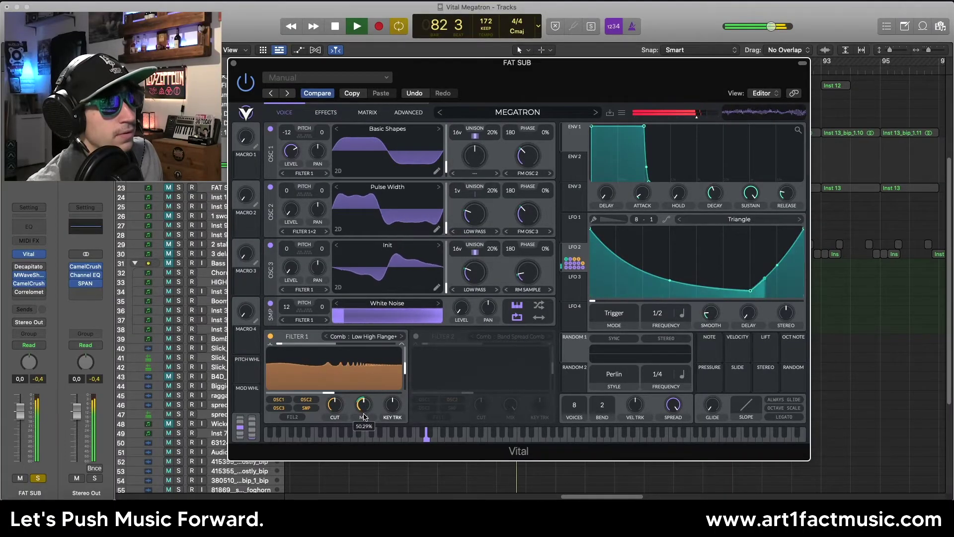
drag(364, 416, 364, 419)
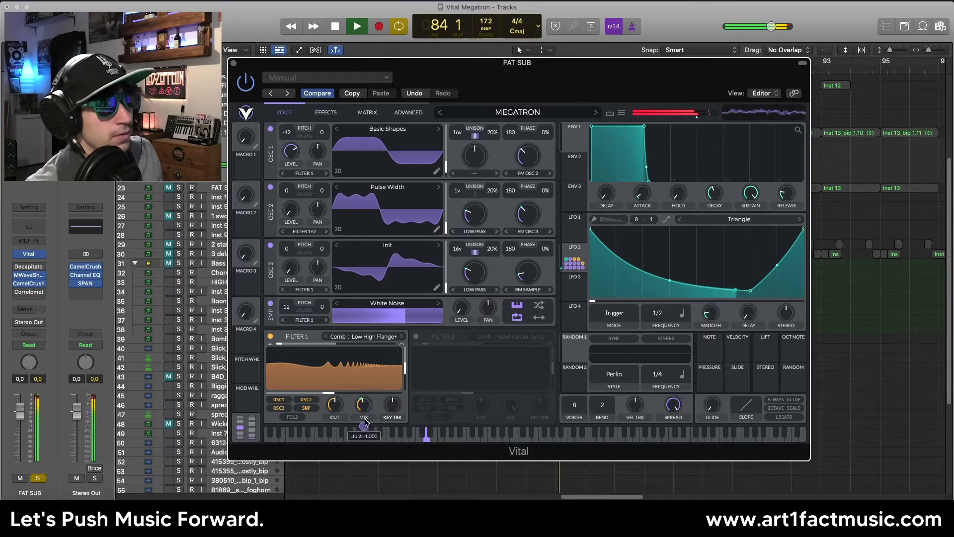
click(270, 337)
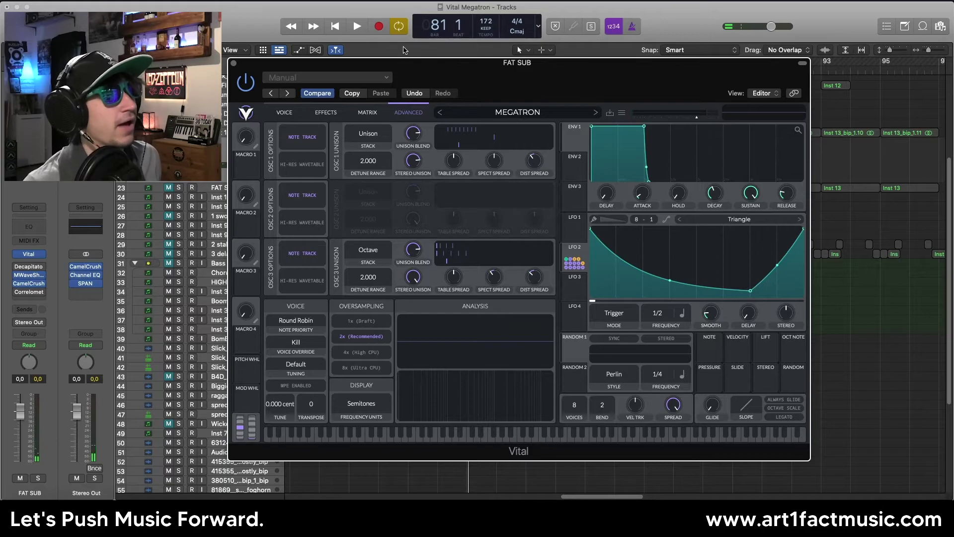
Check OSC 1's unison Stack types on the Advanced page, then close the Vital window.
click(296, 116)
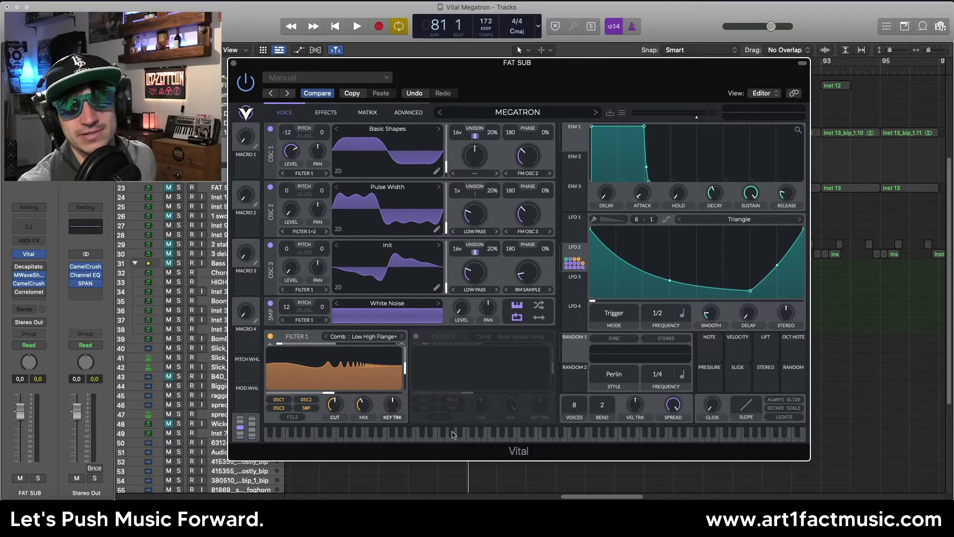
click(408, 112)
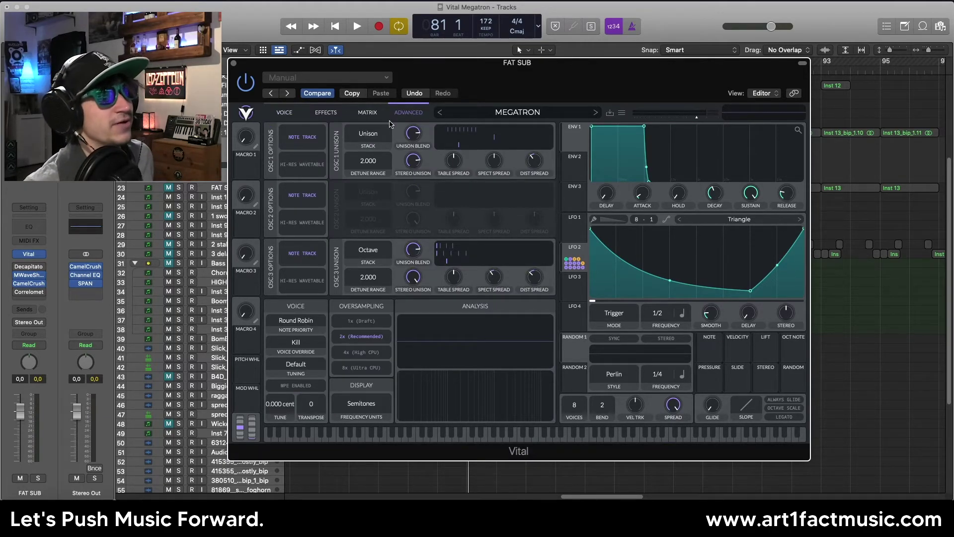
click(362, 135)
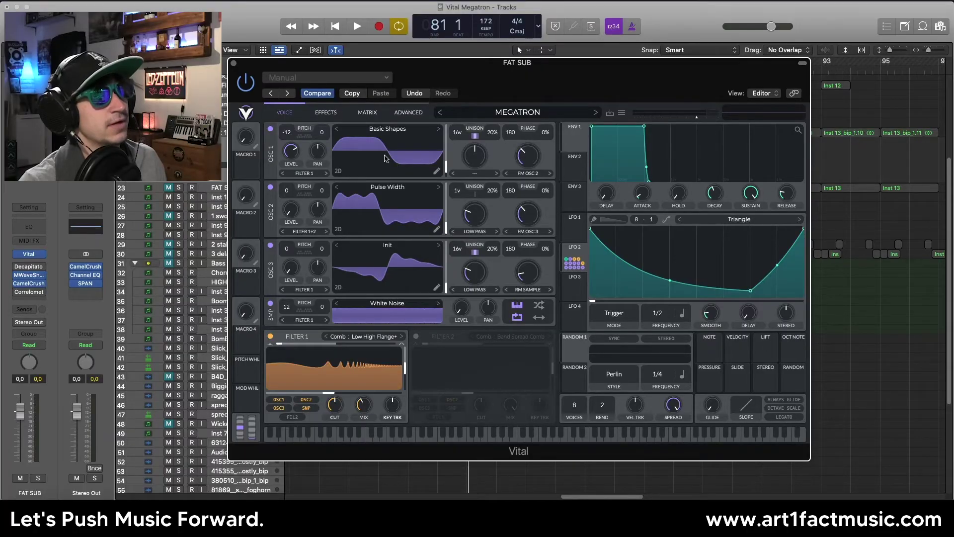
click(405, 112)
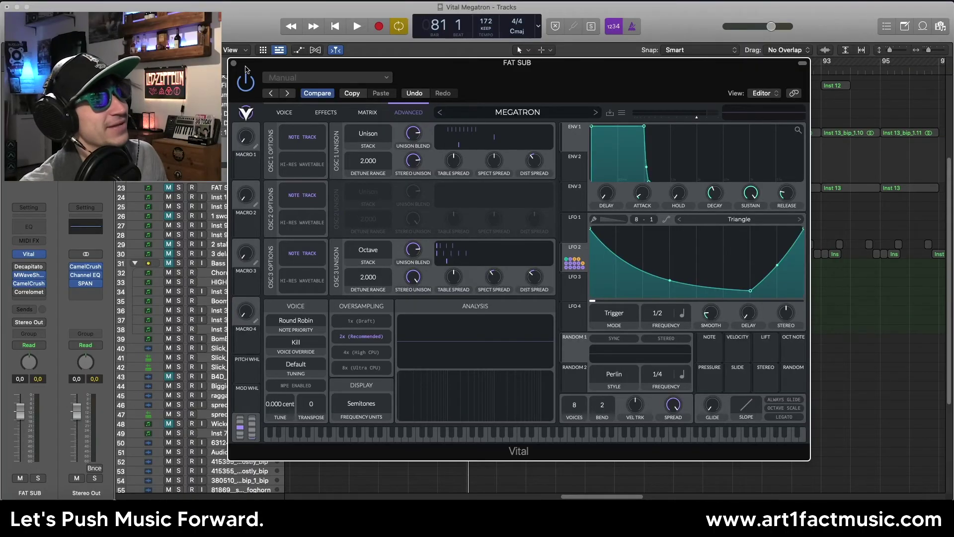
click(233, 64)
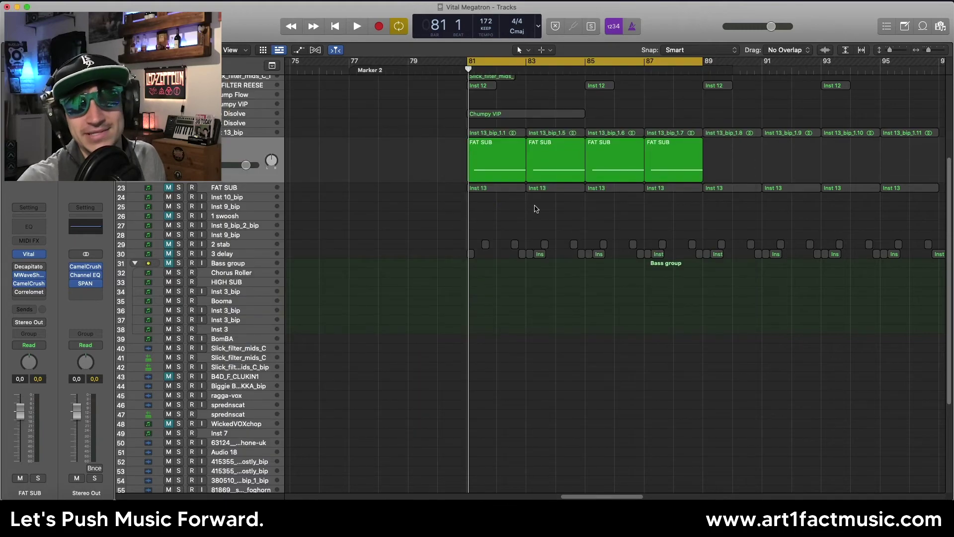
key(space)
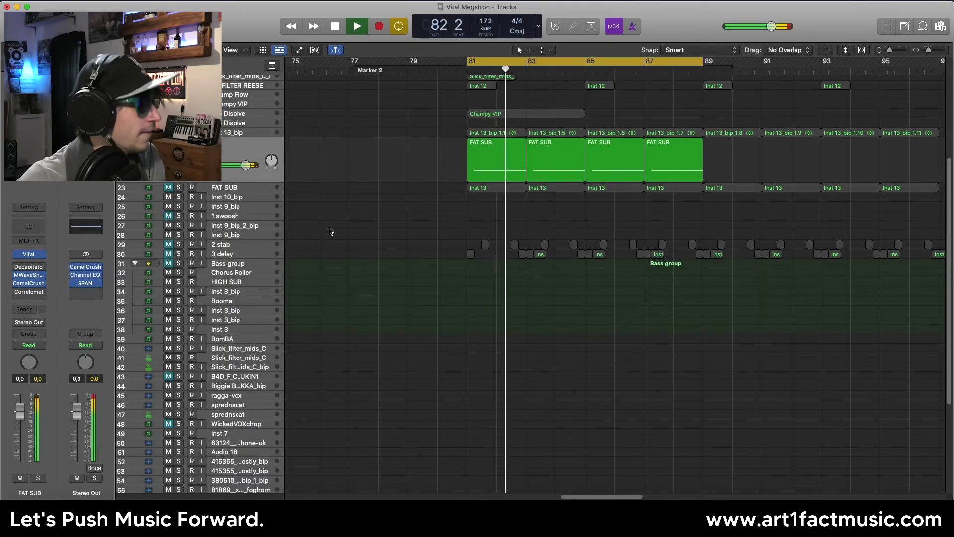